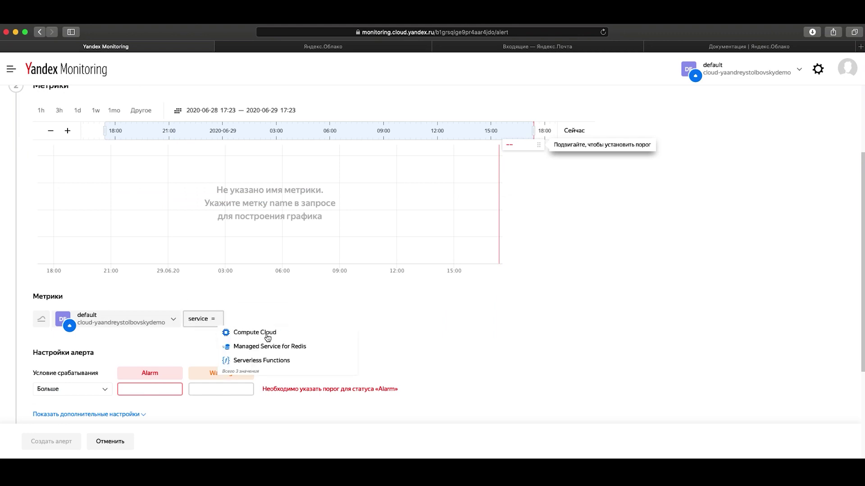
# Build the alert's metric query with Compute Cloud, name cpu_usage, resource_id ef3fsbq4h23v0t7glth1 and resource_type vm.
pyautogui.click(267, 337)
pyautogui.click(309, 335)
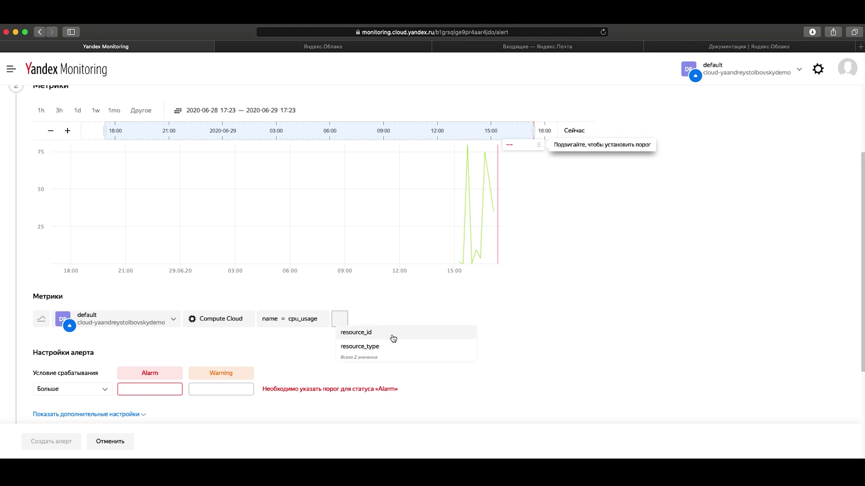
pyautogui.click(391, 334)
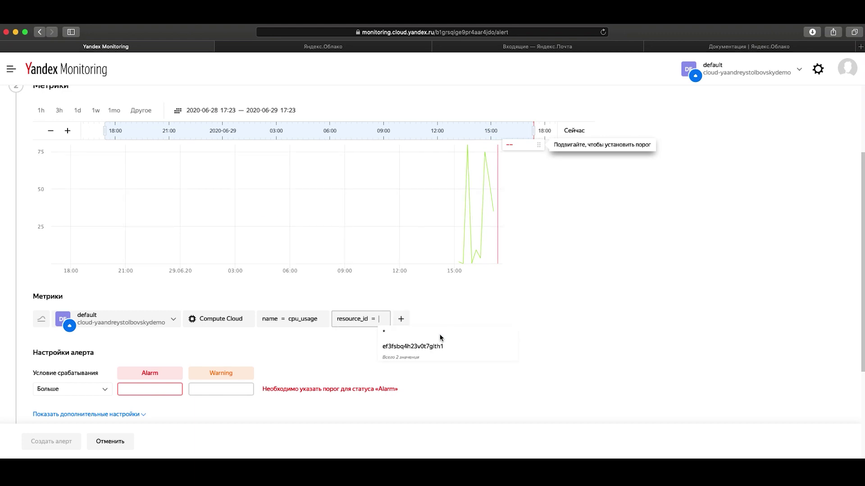
pyautogui.click(435, 350)
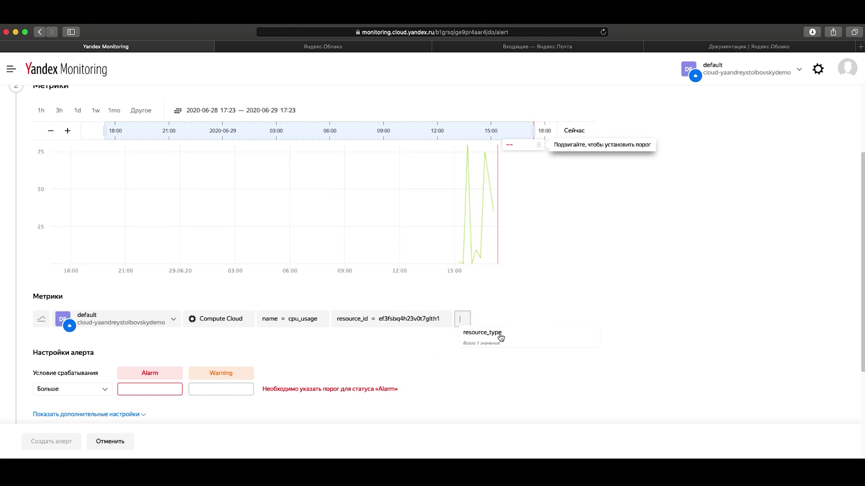
pyautogui.click(498, 337)
pyautogui.click(535, 348)
pyautogui.click(480, 289)
# Set the metric chart's time range to 1h.
pyautogui.scroll(-3, 149, 332)
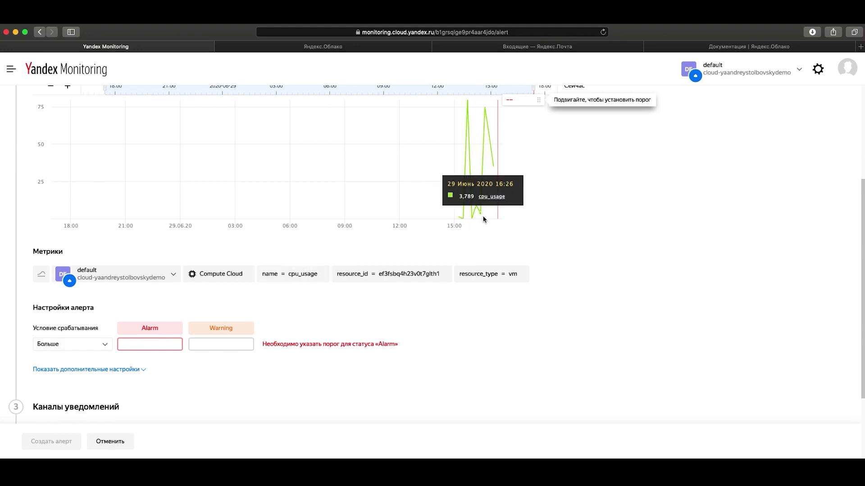
pyautogui.scroll(3, 172, 139)
pyautogui.click(41, 139)
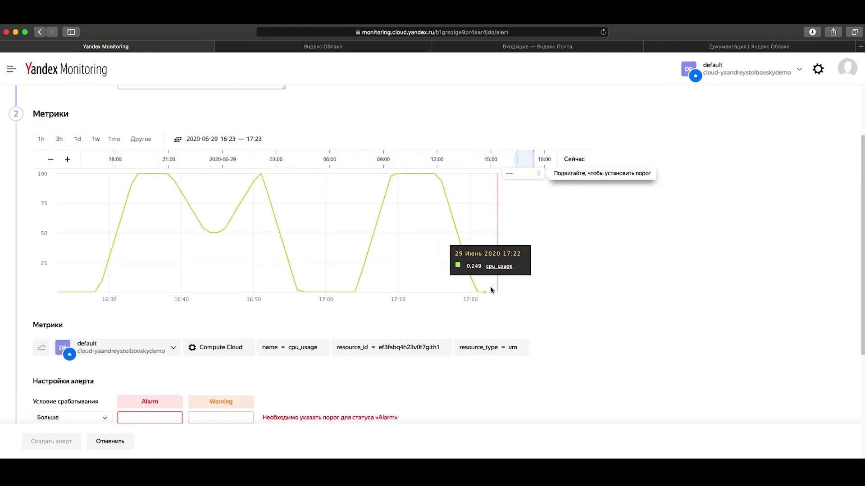
# Set the alert's Alarm threshold to 60, keeping Больше as the trigger condition.
pyautogui.scroll(-2, 153, 331)
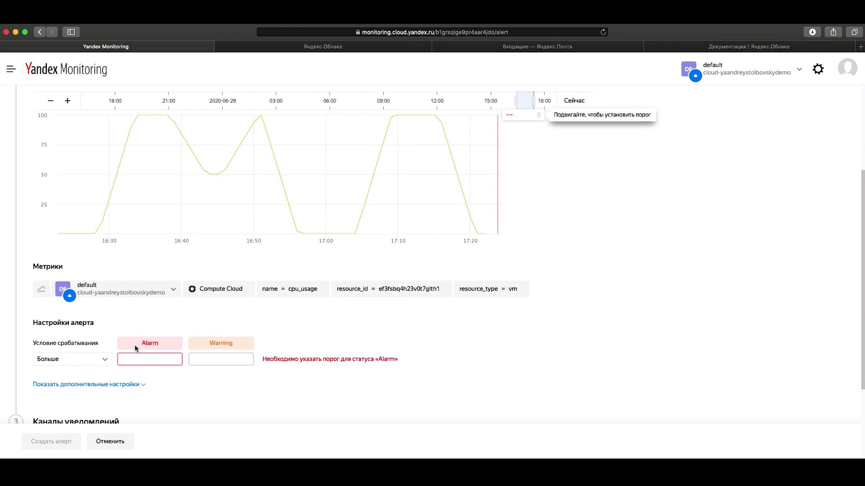
pyautogui.scroll(-1, 100, 364)
pyautogui.click(100, 350)
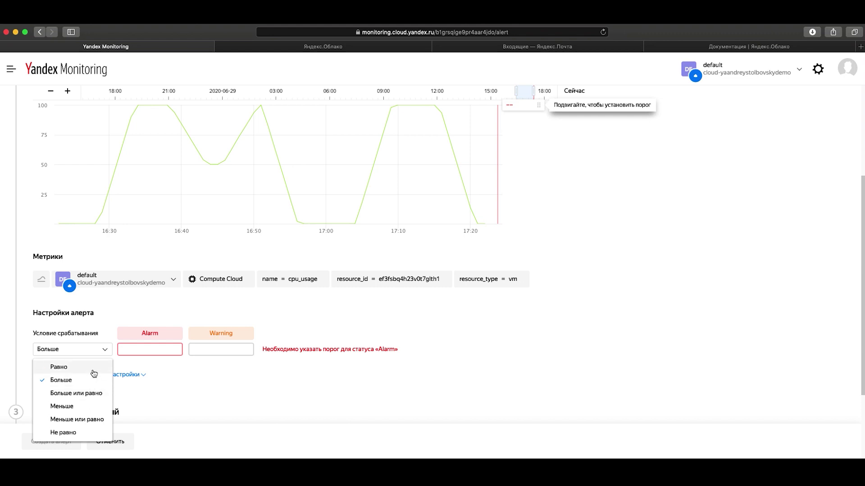
pyautogui.click(147, 351)
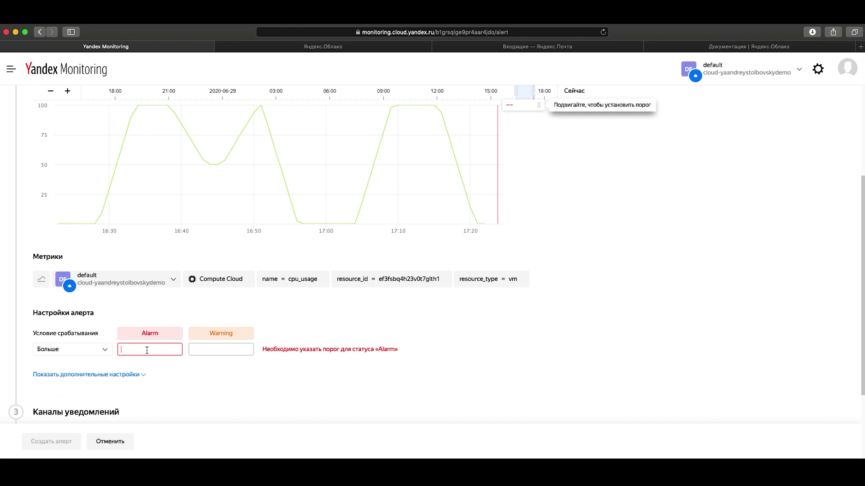
pyautogui.write('60')
pyautogui.press('Tab')
# Show the alert's additional settings and keep Среднее as the aggregation function.
pyautogui.scroll(-2, 254, 353)
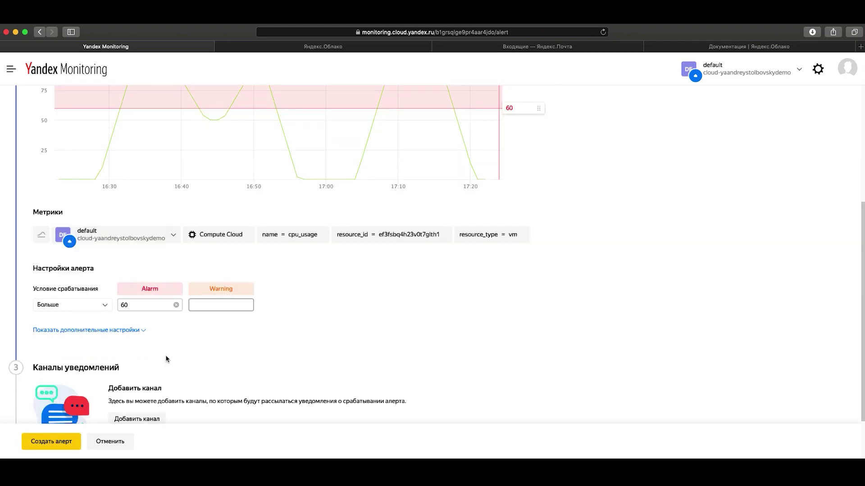
pyautogui.click(99, 331)
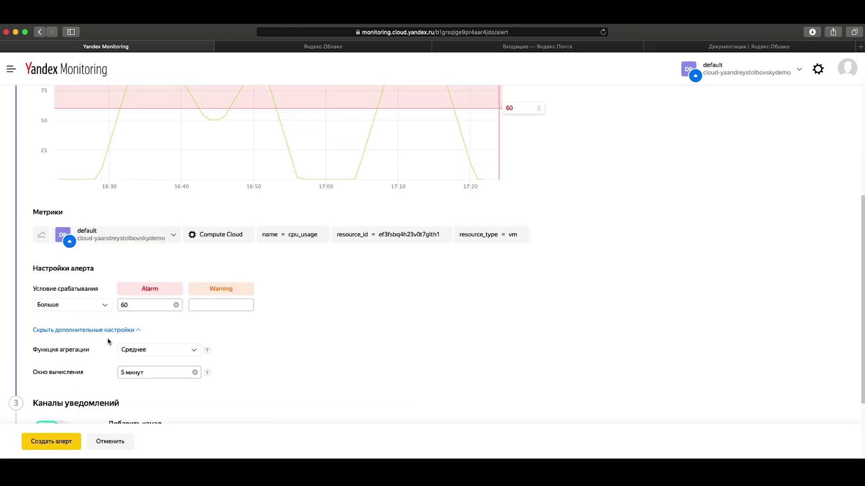
pyautogui.click(142, 354)
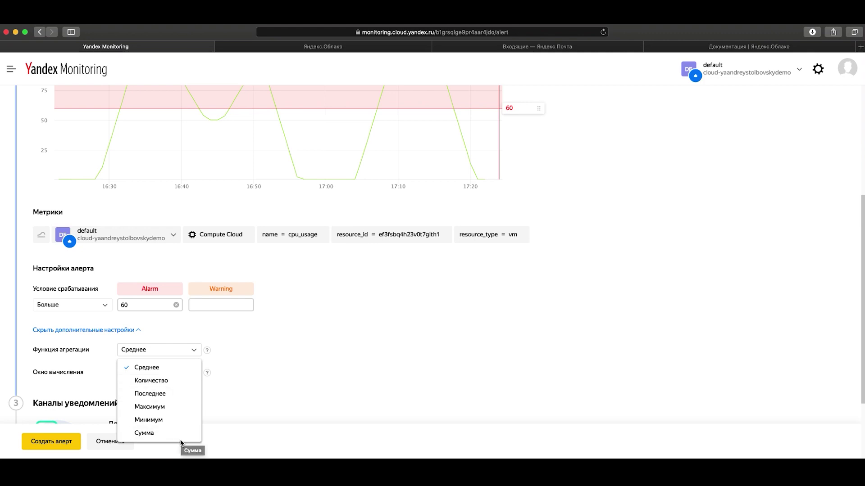
pyautogui.click(208, 362)
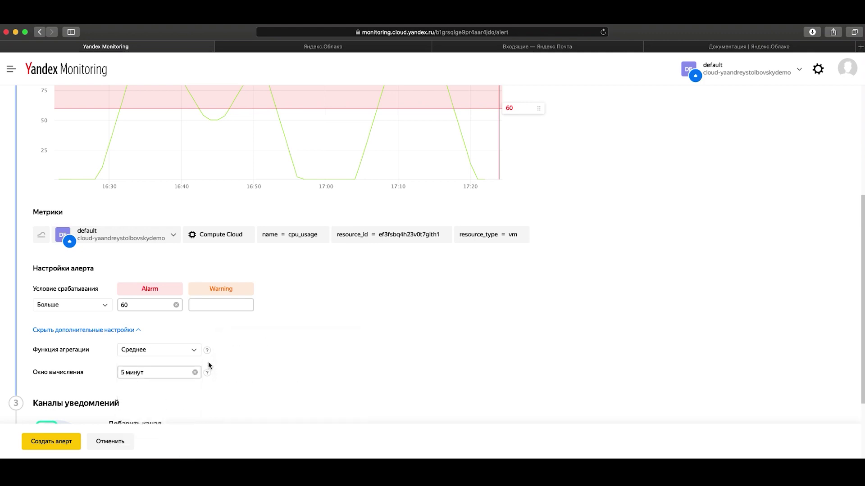
pyautogui.click(153, 356)
pyautogui.click(149, 365)
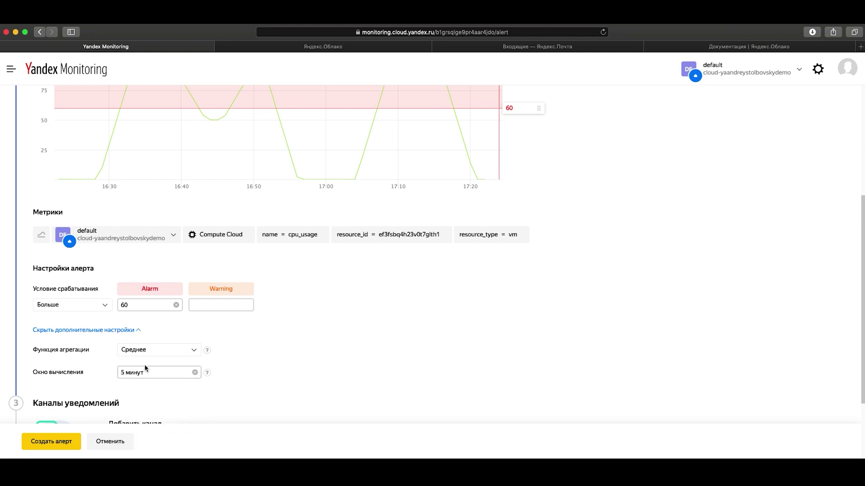
# Examine the available calculation windows and aggregation functions, keeping 5 минут and Среднее.
pyautogui.click(152, 373)
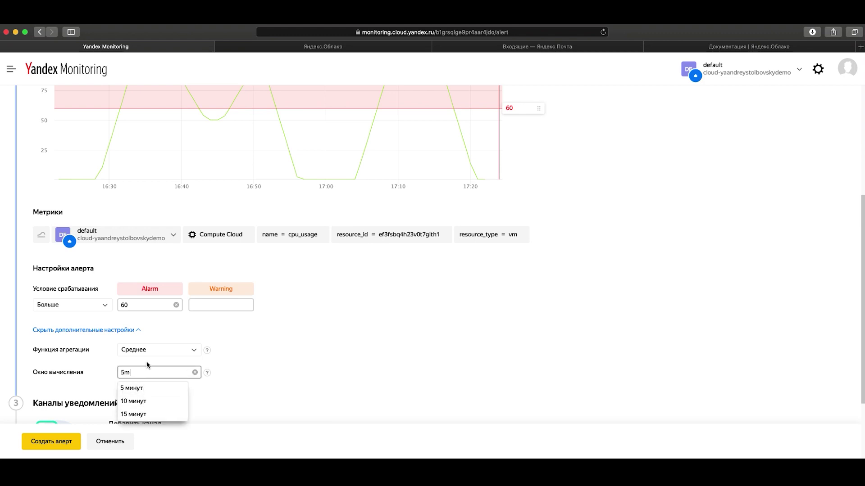
pyautogui.press('Return')
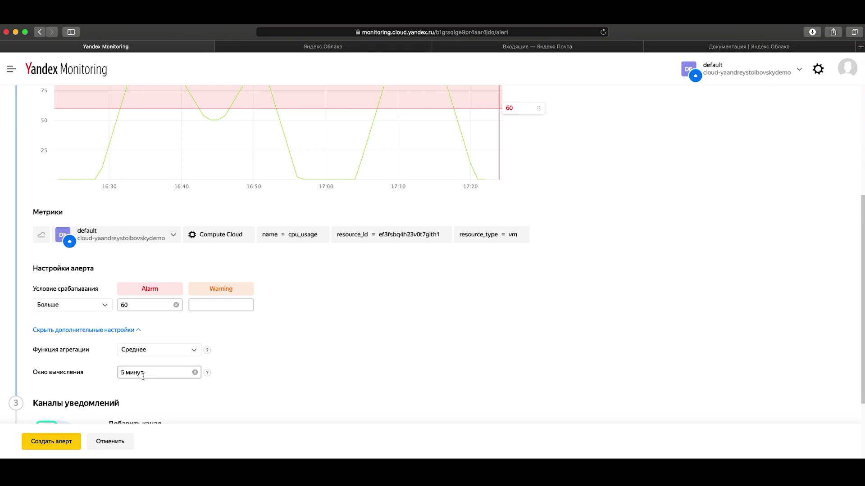
pyautogui.click(144, 350)
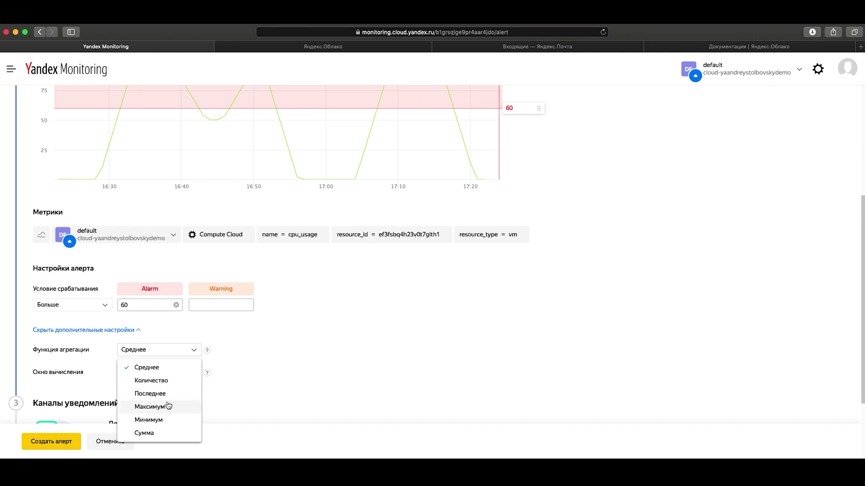
pyautogui.click(228, 390)
# Start a new notification channel for the alert and add the listed account user as its recipient.
pyautogui.scroll(-3, 123, 382)
pyautogui.scroll(-1, 109, 343)
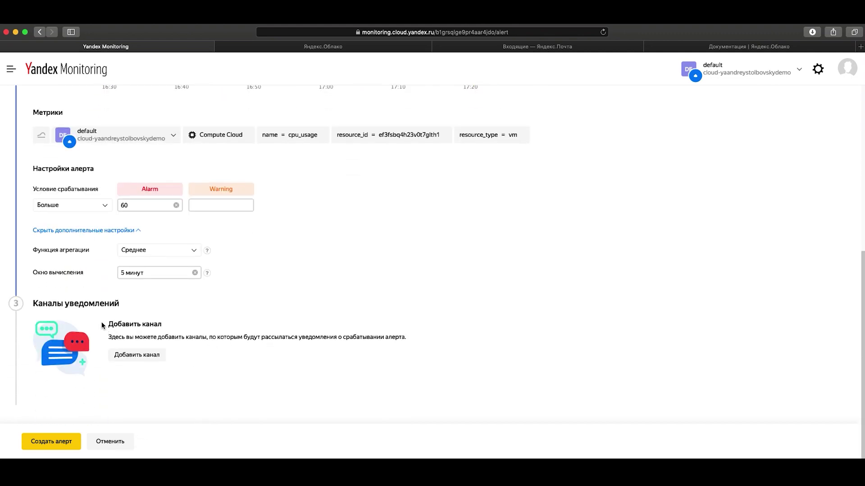
pyautogui.click(133, 359)
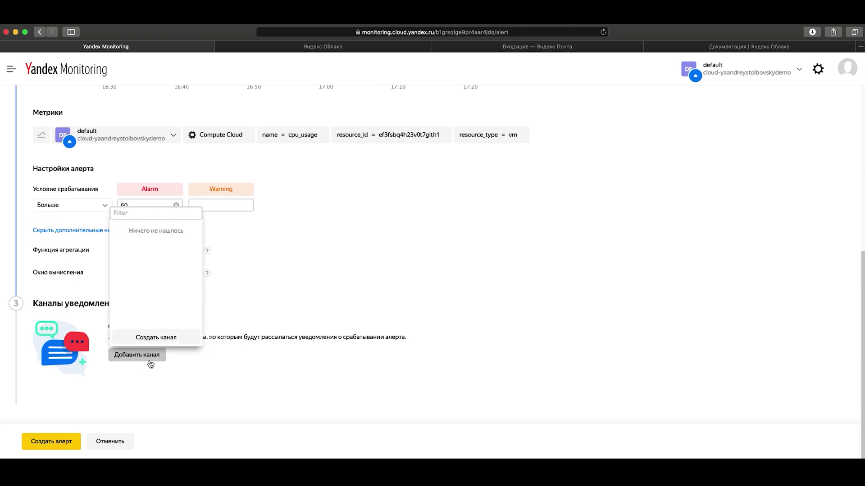
pyautogui.click(151, 337)
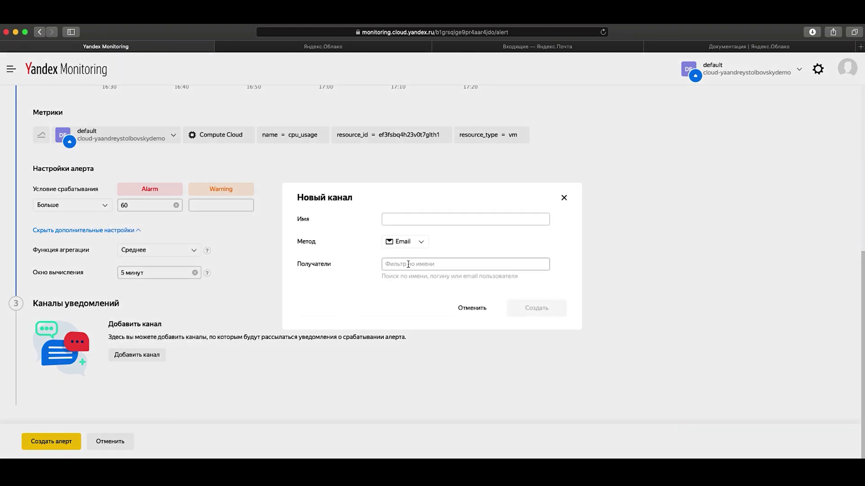
pyautogui.click(408, 266)
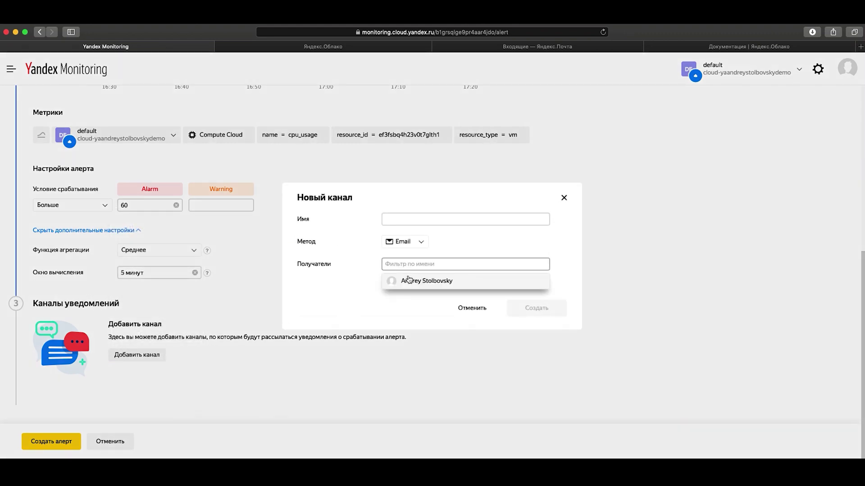
pyautogui.click(409, 282)
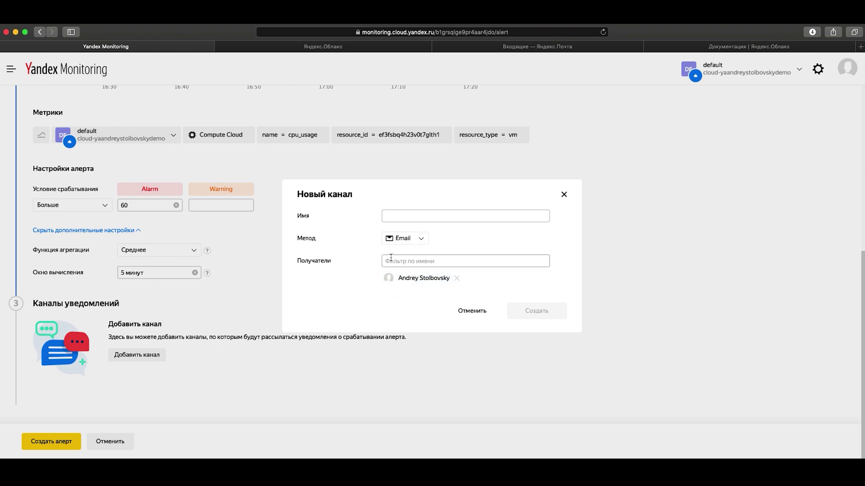
# Name the notification channel demo, keep Email as its method, and create it.
pyautogui.click(420, 218)
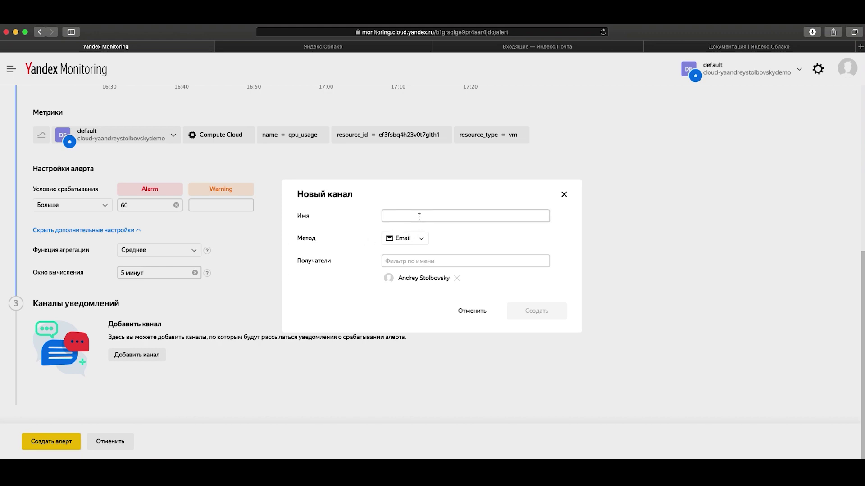
pyautogui.click(403, 213)
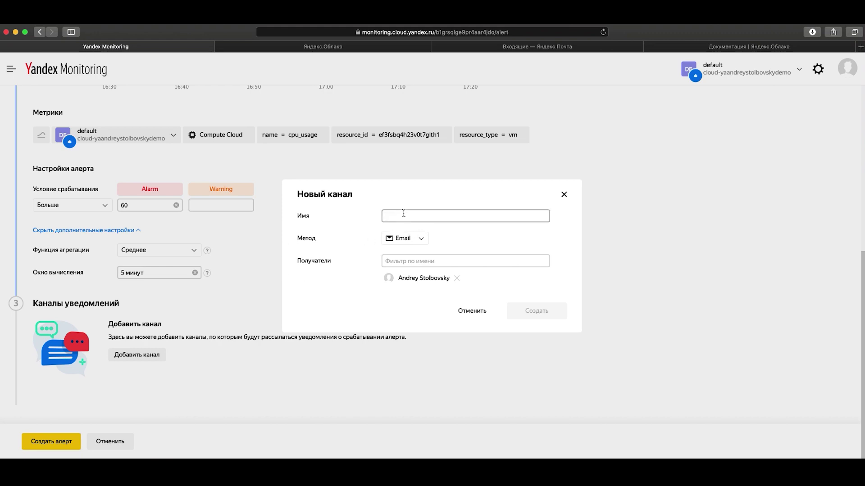
pyautogui.write('demo')
pyautogui.click(414, 238)
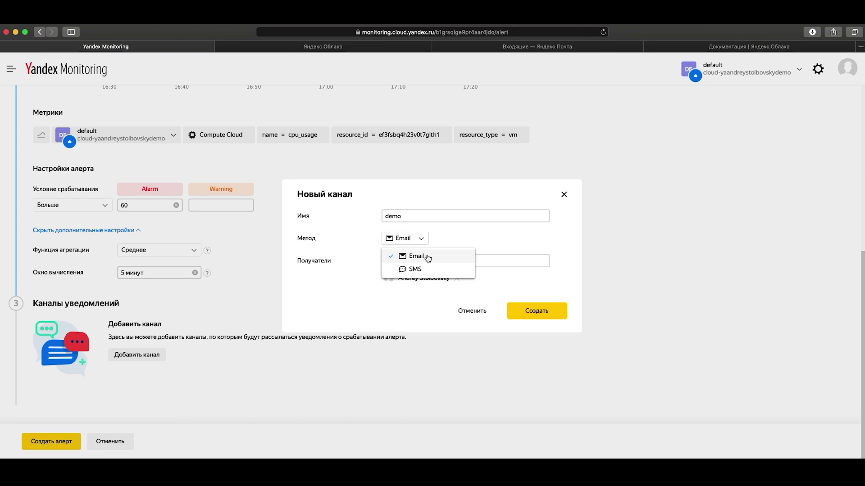
pyautogui.click(428, 258)
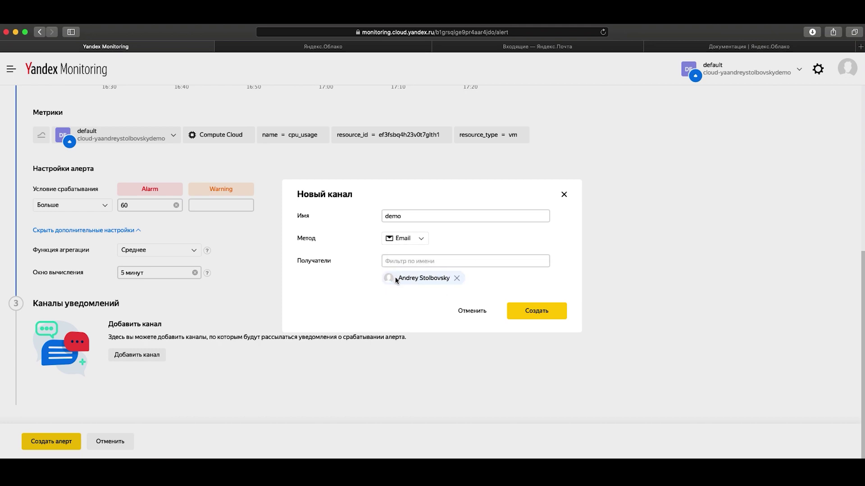
pyautogui.click(408, 243)
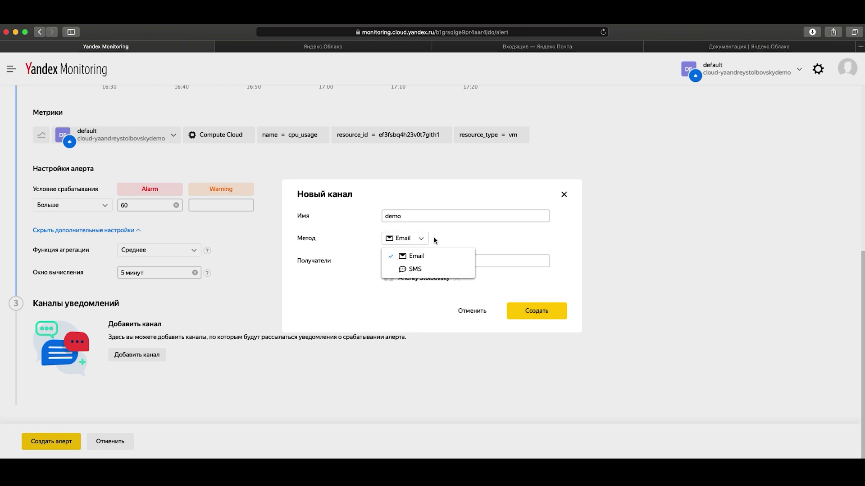
pyautogui.click(417, 255)
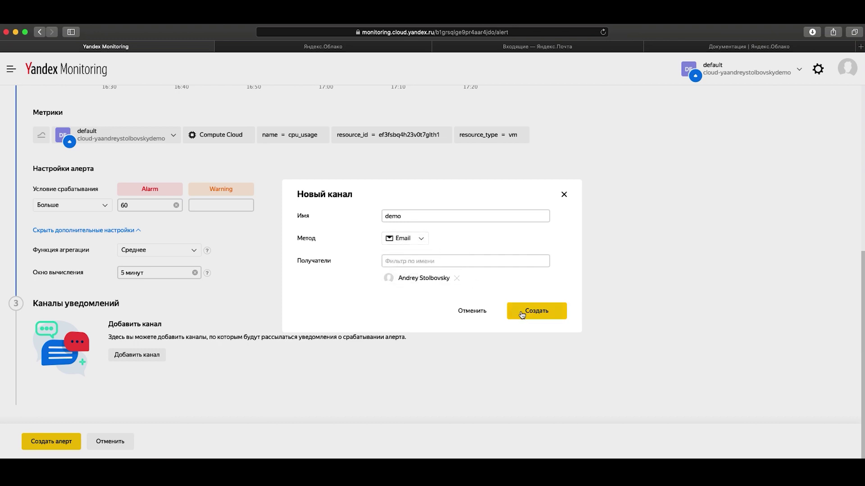
pyautogui.click(523, 313)
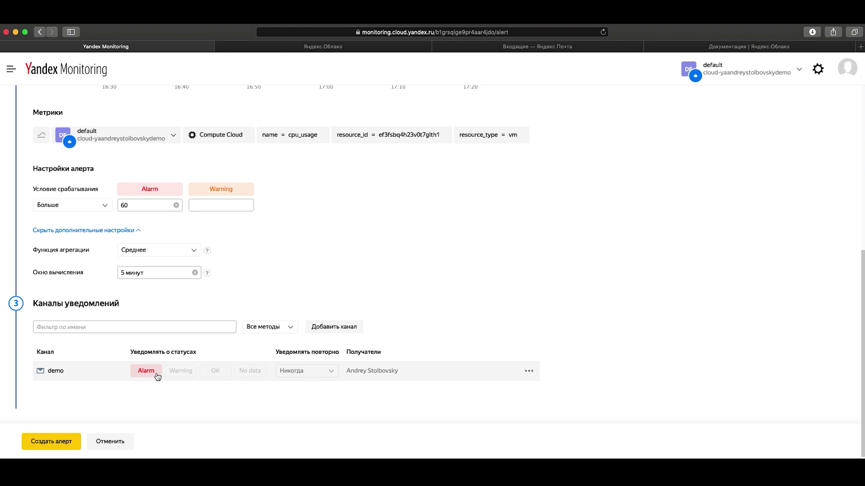
# Enable notifications for the OK and No data statuses on the demo channel.
pyautogui.click(212, 375)
pyautogui.click(247, 375)
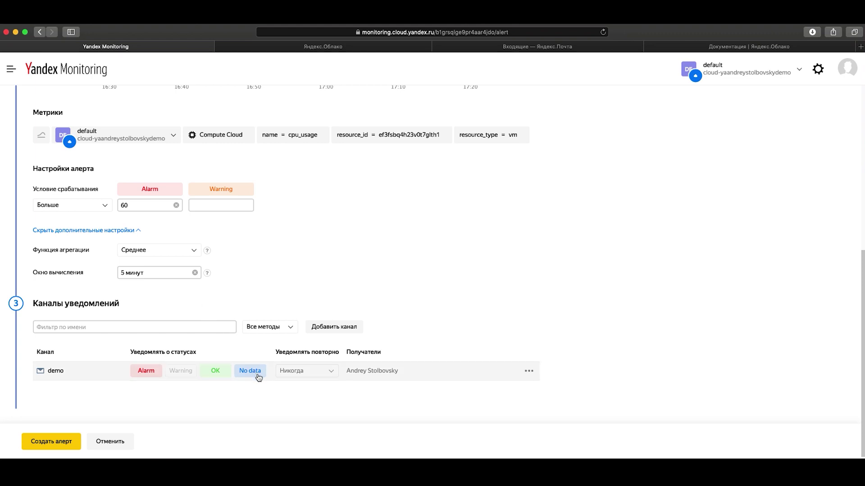
pyautogui.scroll(1, 261, 377)
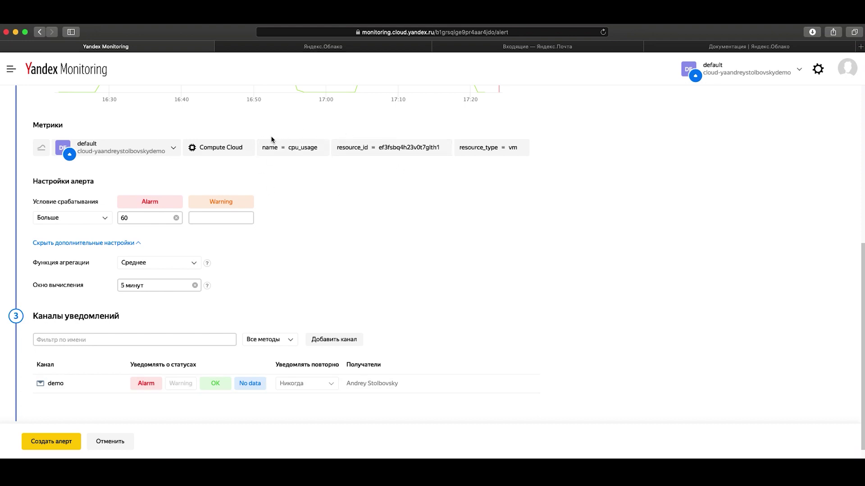
pyautogui.scroll(-1, 295, 268)
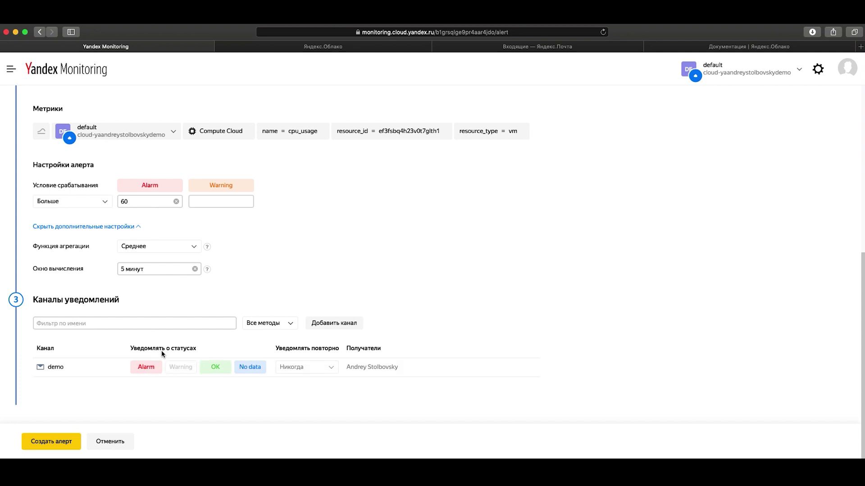
# Try a 5 минут repeat notification interval for the demo channel and return it to Никогда.
pyautogui.click(303, 366)
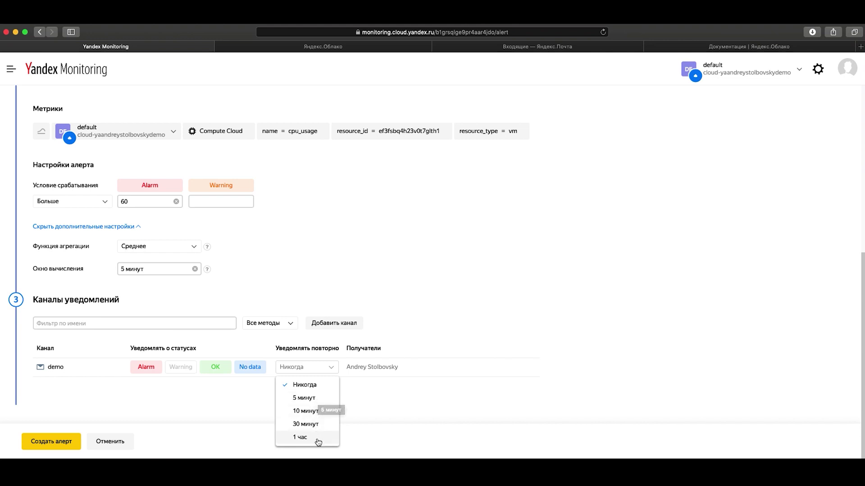
pyautogui.click(322, 399)
pyautogui.click(322, 377)
pyautogui.click(312, 384)
# Set the alert's calculation window to 2 минуты.
pyautogui.click(146, 269)
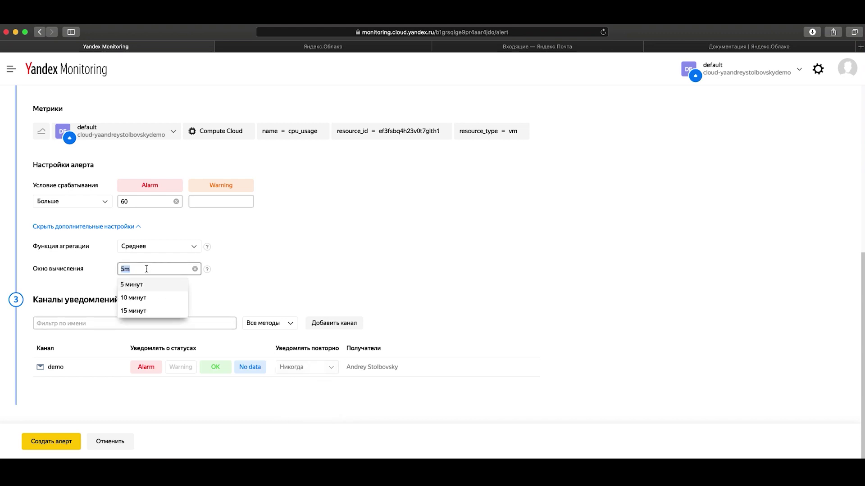
pyautogui.write('2')
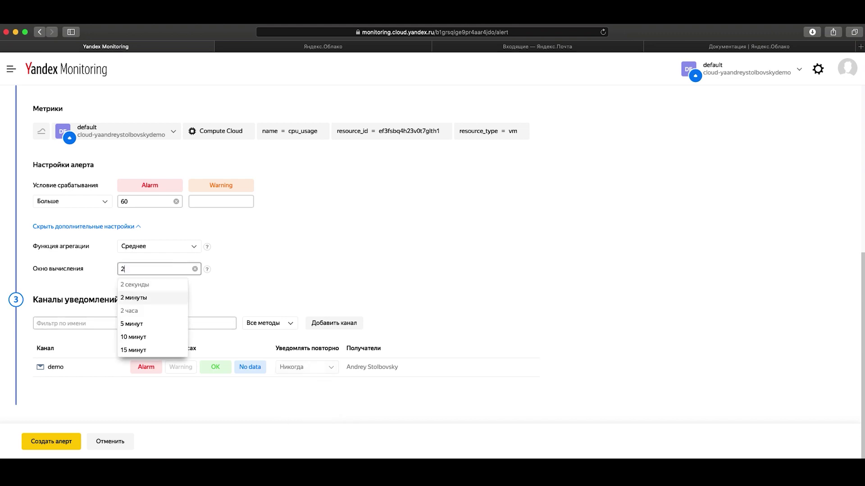
pyautogui.click(145, 298)
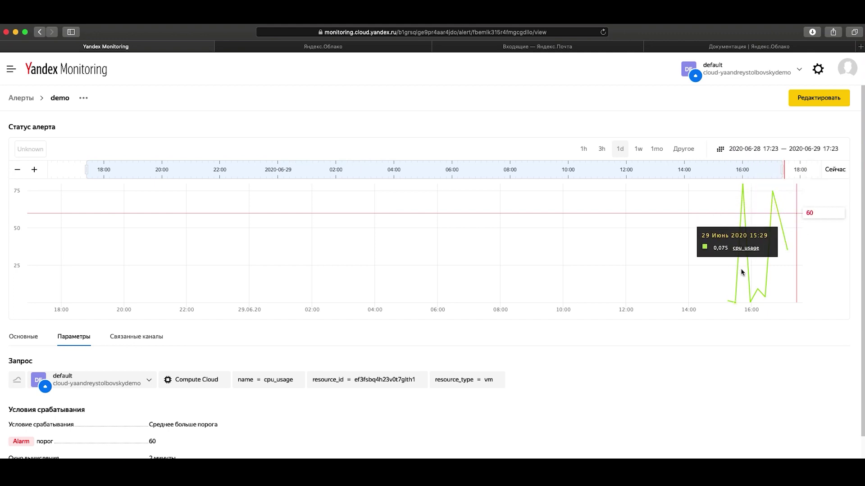
# Show the demo alert's chart for the last hour and review its trigger conditions and linked channels.
pyautogui.click(583, 149)
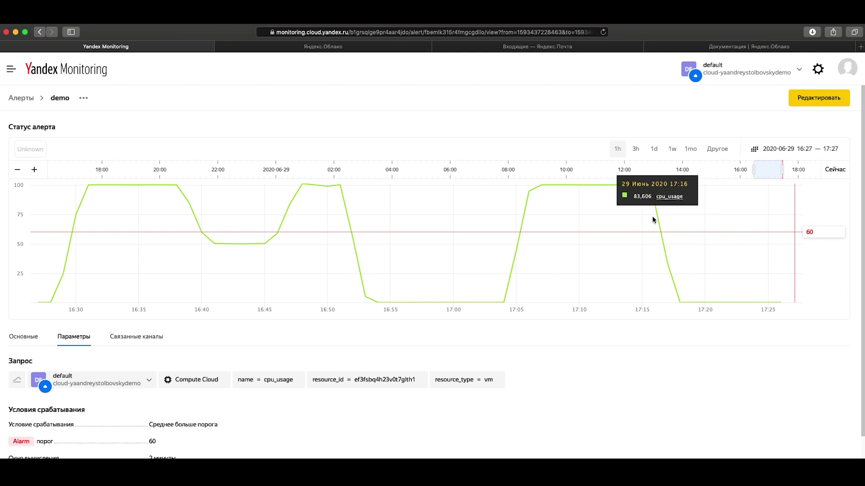
pyautogui.scroll(-1, 126, 344)
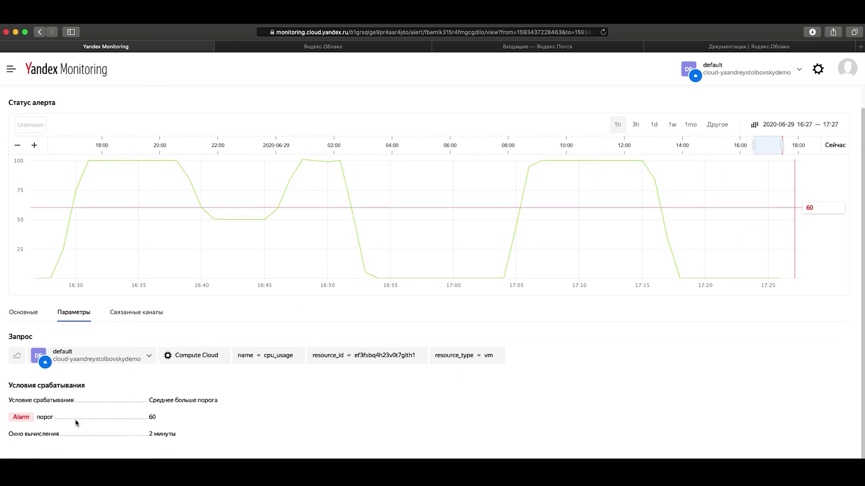
pyautogui.click(136, 312)
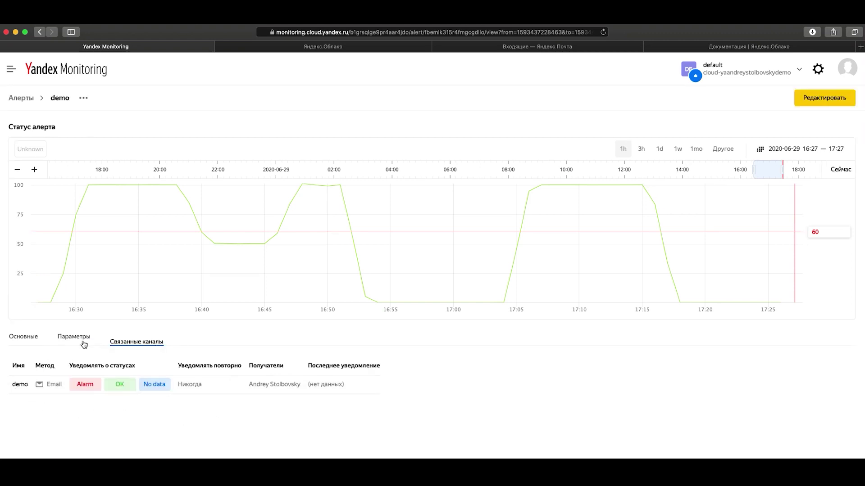
# Review the demo alert's general details, including its description, and check its current status and time of last status change.
pyautogui.click(31, 338)
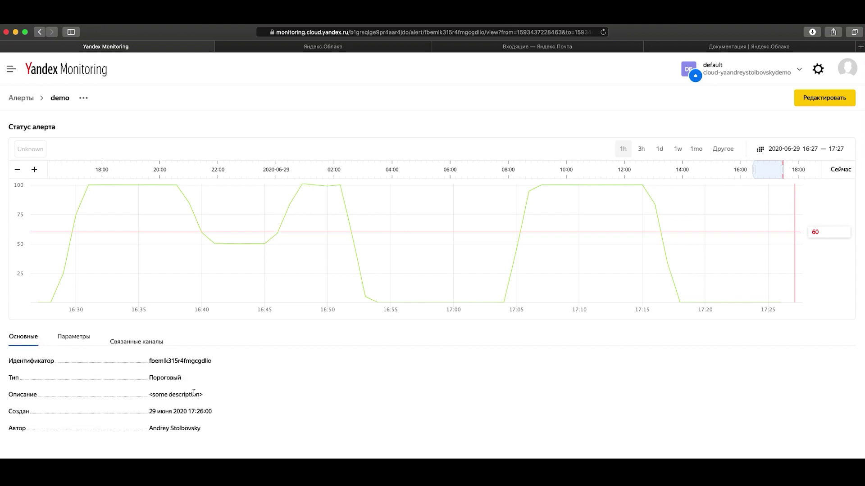
pyautogui.moveTo(208, 397)
pyautogui.mouseDown()
pyautogui.moveTo(149, 395)
pyautogui.moveTo(201, 398)
pyautogui.mouseUp()
pyautogui.click(149, 395)
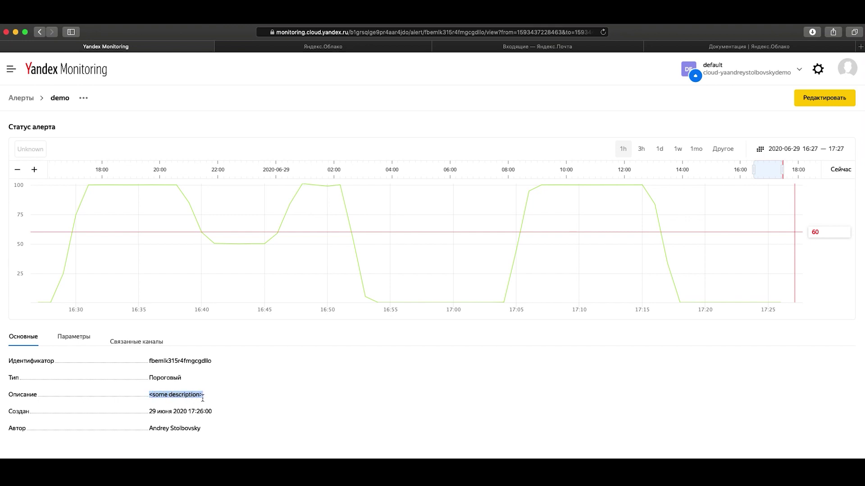
pyautogui.tripleClick(208, 396)
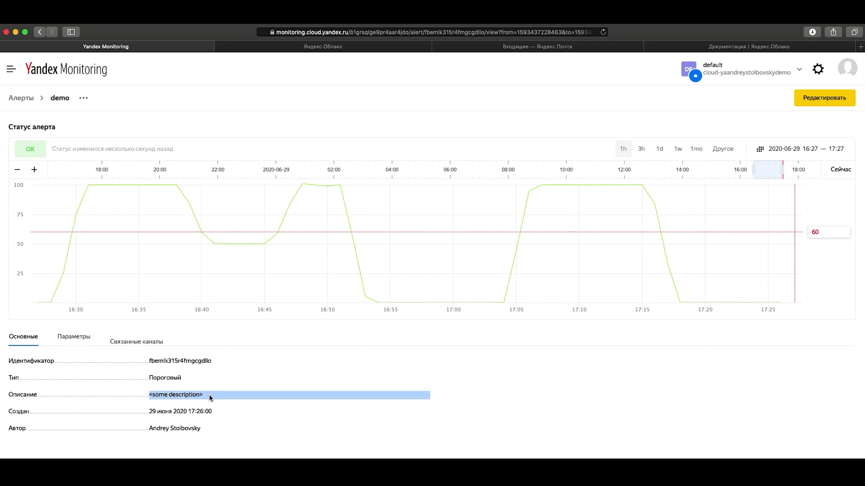
pyautogui.click(210, 399)
pyautogui.moveTo(203, 397); pyautogui.dragTo(149, 395)
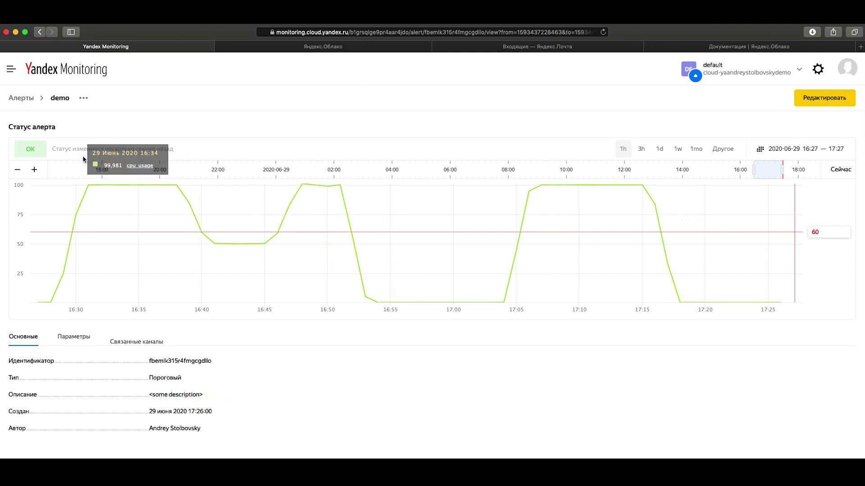
pyautogui.moveTo(51, 149); pyautogui.dragTo(186, 154)
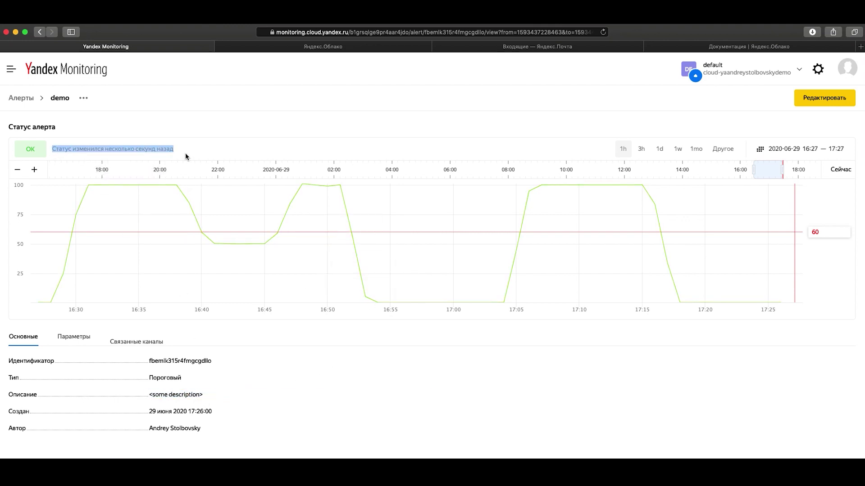
pyautogui.click(185, 156)
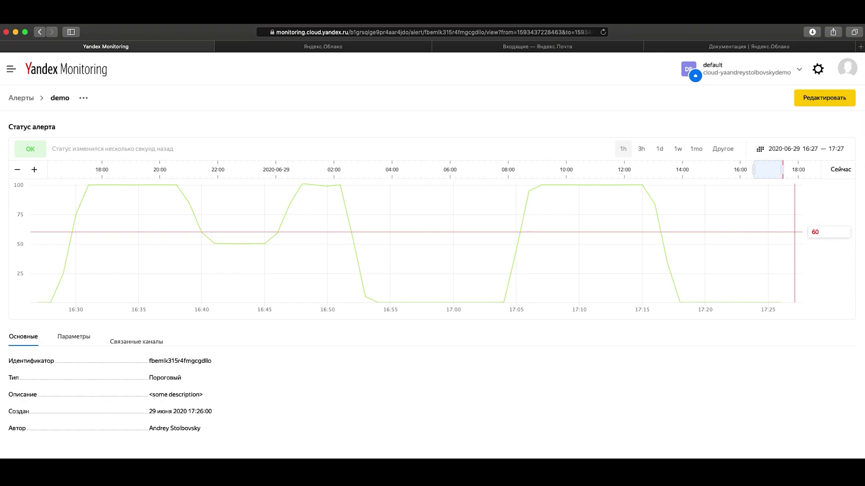
# Switch to the terminal and run sha1sum /dev/zero in both SSH sessions to load the virtual machine's CPU.
pyautogui.press('super+Tab')
pyautogui.click(222, 62)
pyautogui.press('Up')
pyautogui.press('Return')
pyautogui.press('Up')
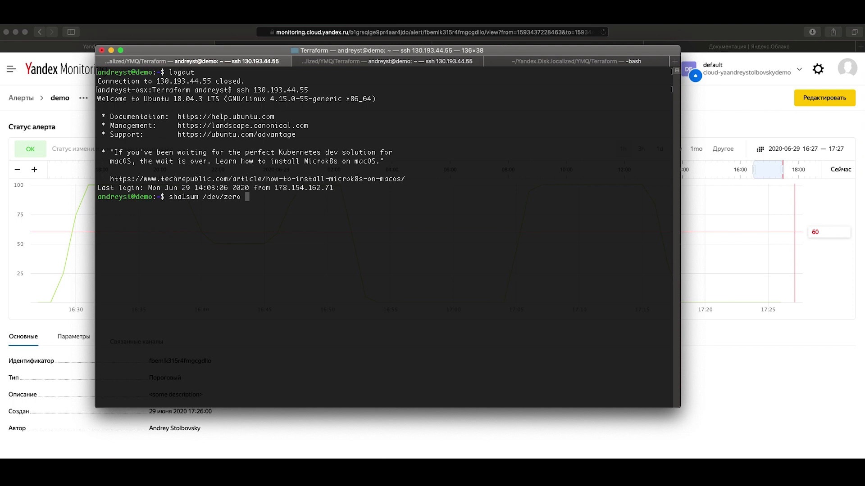
pyautogui.hotkey('ctrl', 'Tab')
pyautogui.press('Up')
pyautogui.press('Return')
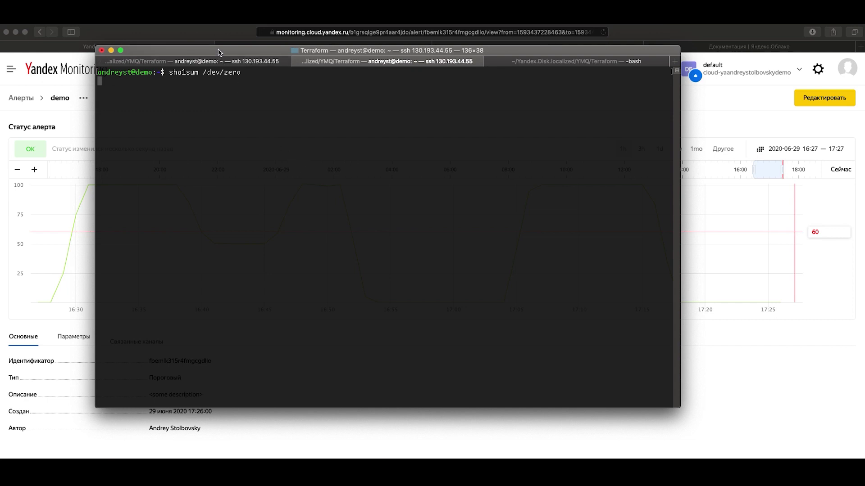
# Switch back to the browser and check the calculation window in the demo alert's parameters.
pyautogui.click(225, 36)
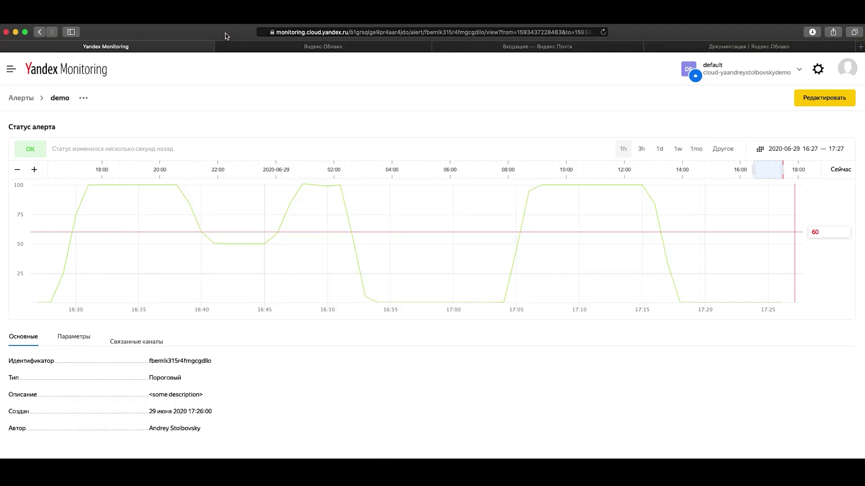
pyautogui.click(88, 342)
pyautogui.scroll(-1, 136, 405)
pyautogui.moveTo(149, 434); pyautogui.dragTo(166, 433)
pyautogui.click(165, 434)
pyautogui.scroll(1, 90, 225)
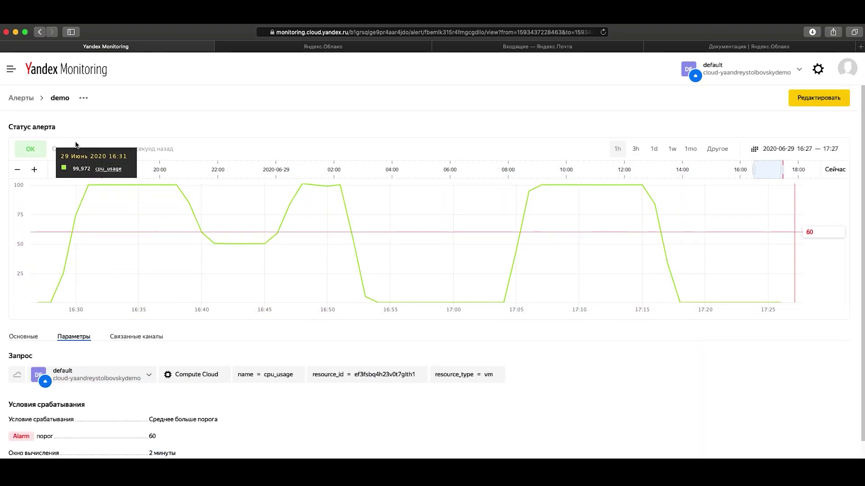
# Open the Compute Cloud dashboard and start creating an alert directly from its CPU Usage chart.
pyautogui.click(79, 71)
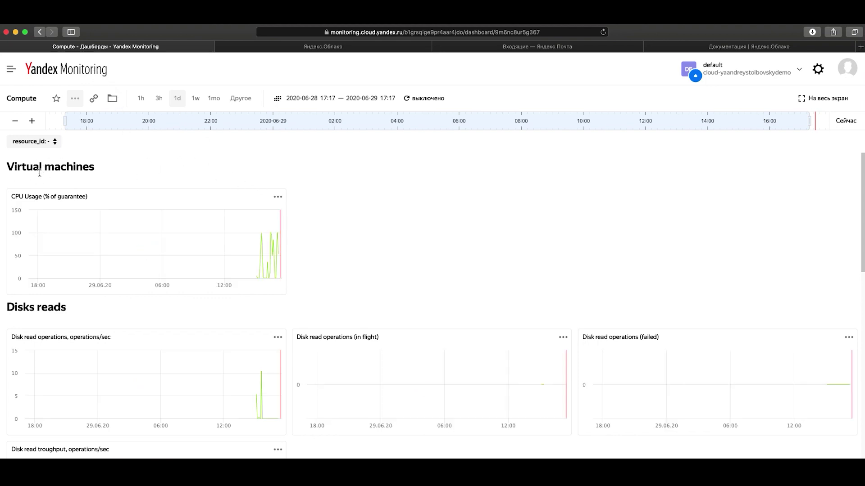
pyautogui.moveTo(280, 260)
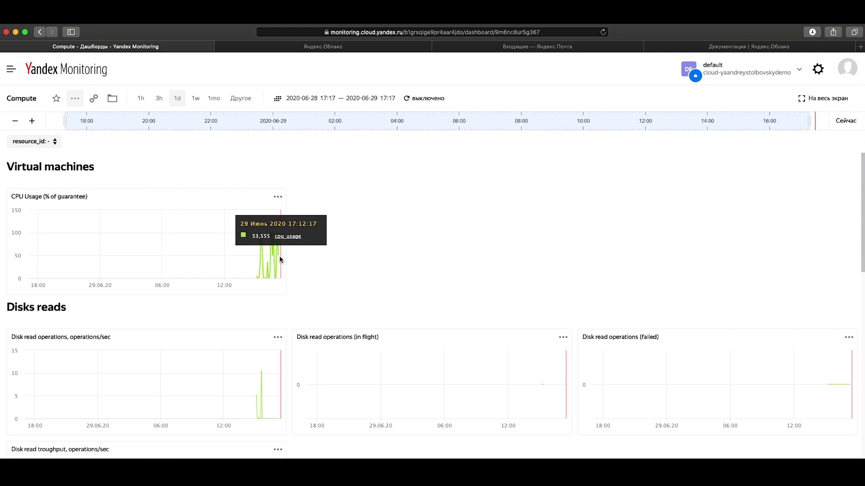
pyautogui.click(277, 197)
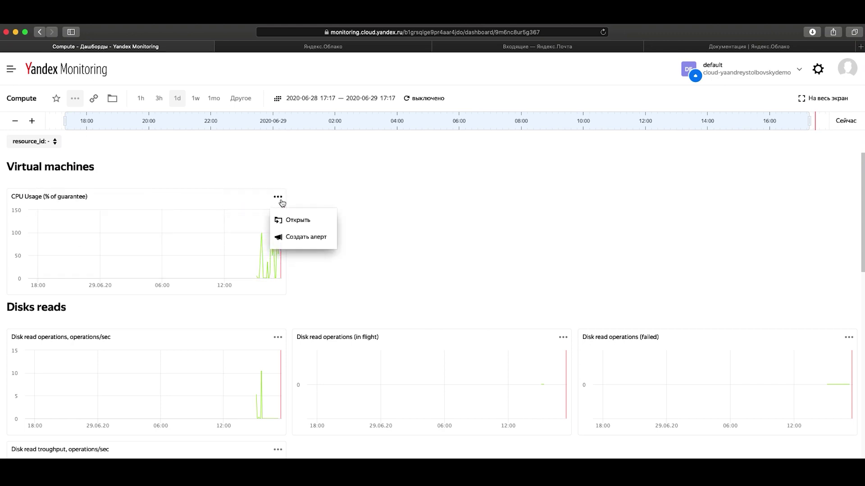
pyautogui.click(299, 238)
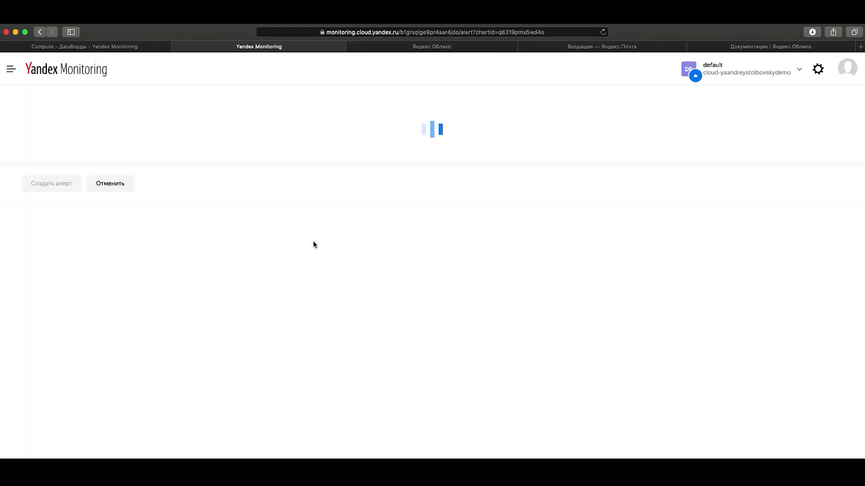
# Set the new alert's resource_id to ef3fsbq4h23v0t7glth1 and review its prefilled name, chart and metrics.
pyautogui.scroll(-5, 291, 286)
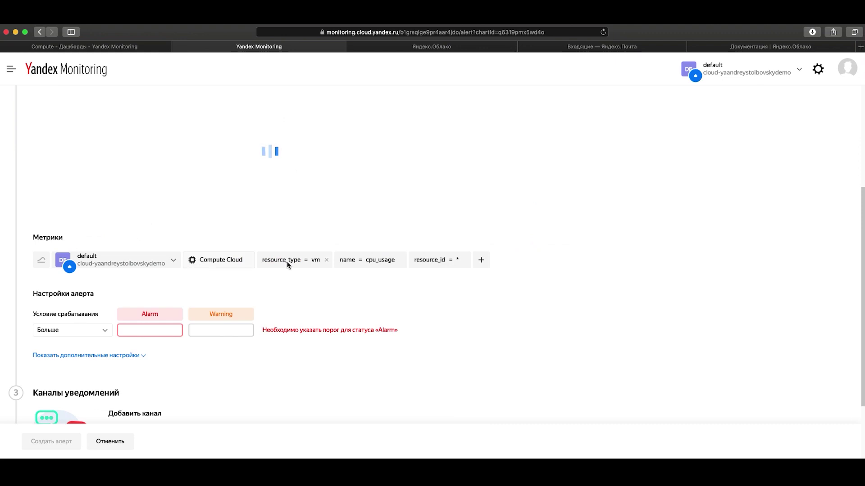
pyautogui.click(457, 260)
pyautogui.click(470, 286)
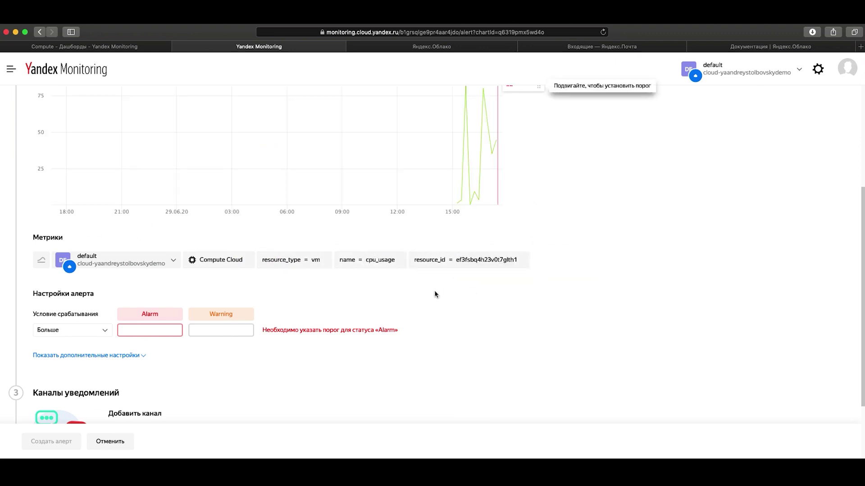
pyautogui.scroll(1, 434, 293)
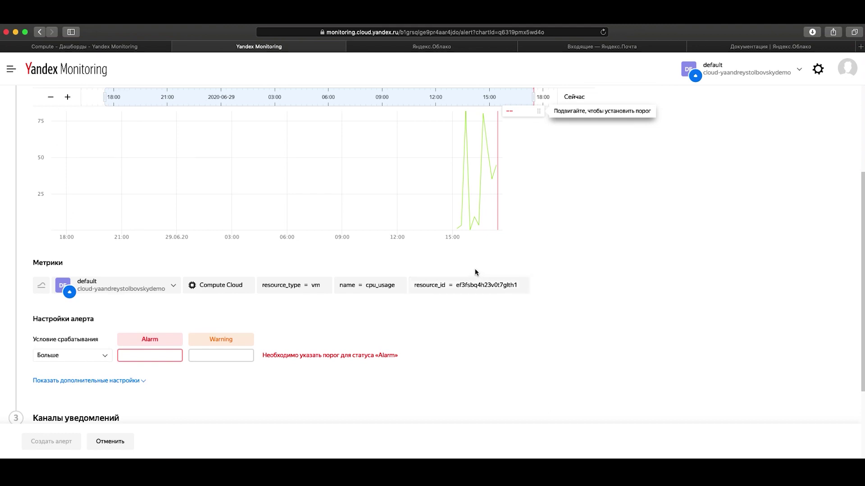
pyautogui.scroll(3, 482, 216)
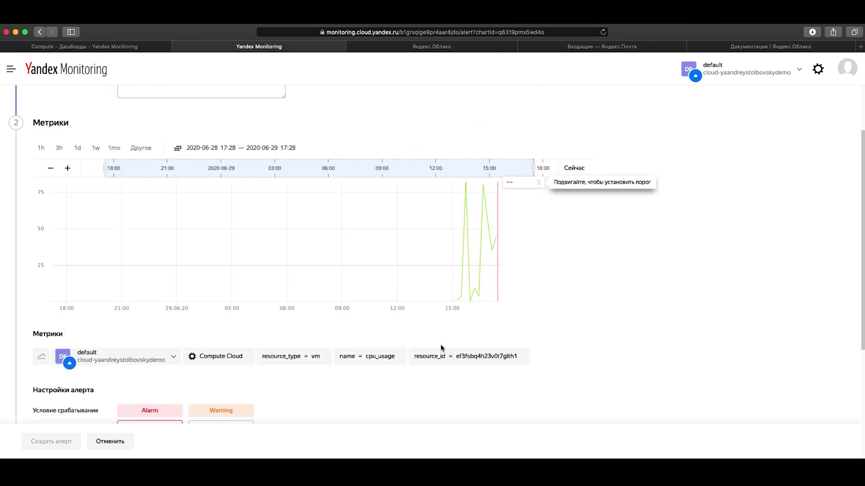
pyautogui.scroll(3, 467, 239)
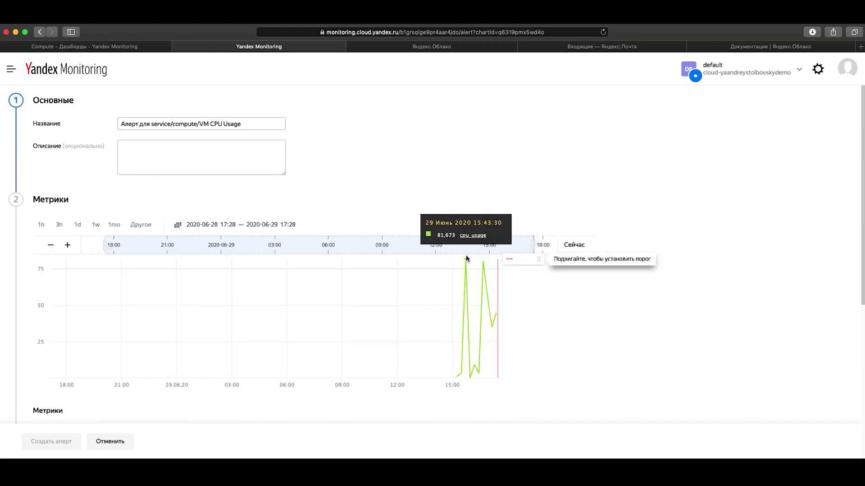
# Open the CPU Usage chart from the Compute Cloud dashboard and start creating an alert for its cpu_usage metric.
pyautogui.click(92, 76)
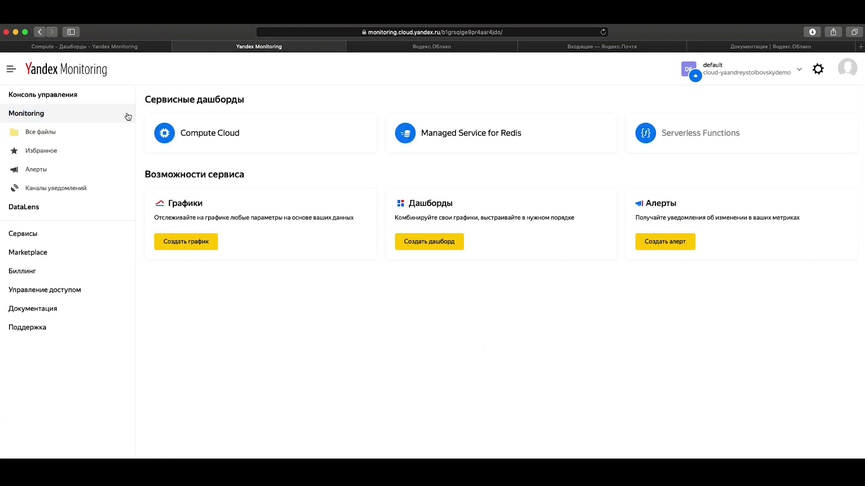
pyautogui.click(194, 132)
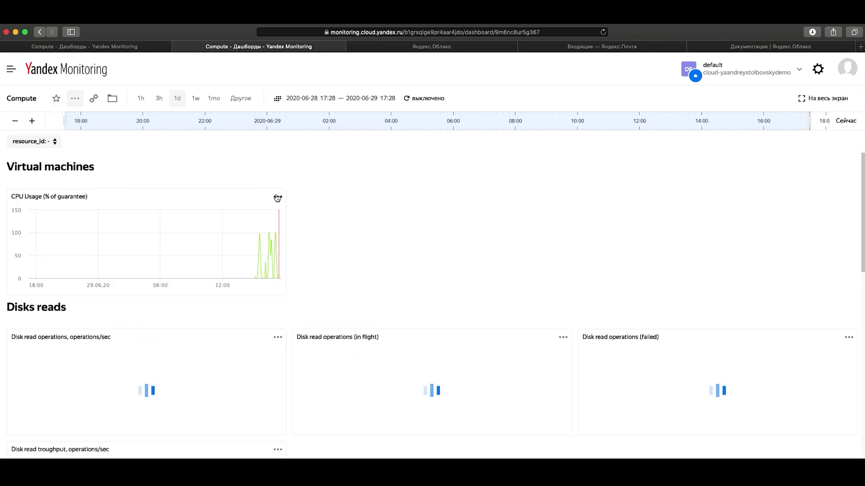
pyautogui.click(277, 198)
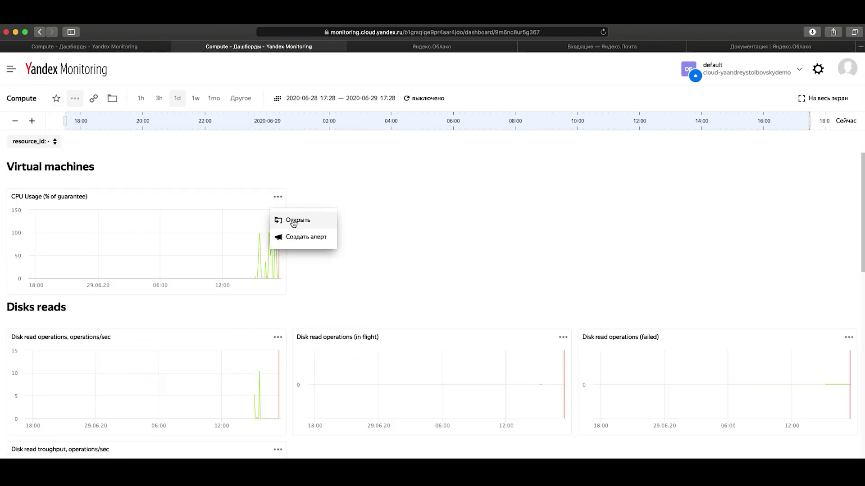
pyautogui.click(294, 221)
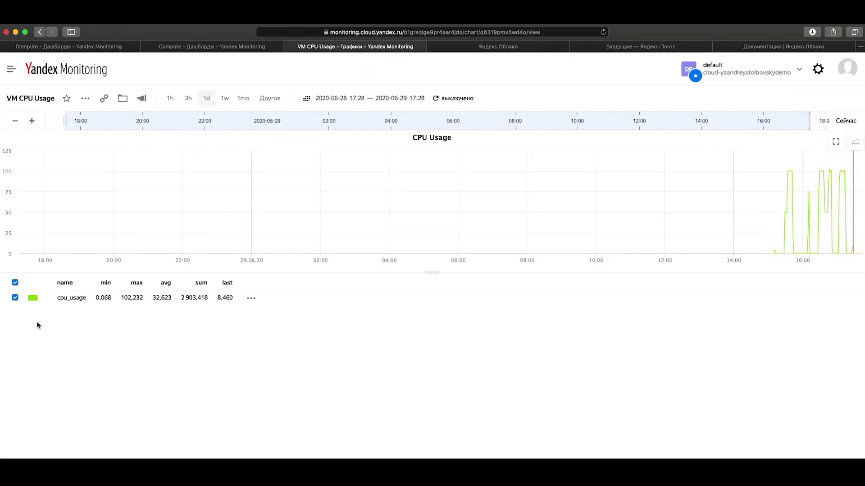
pyautogui.click(251, 298)
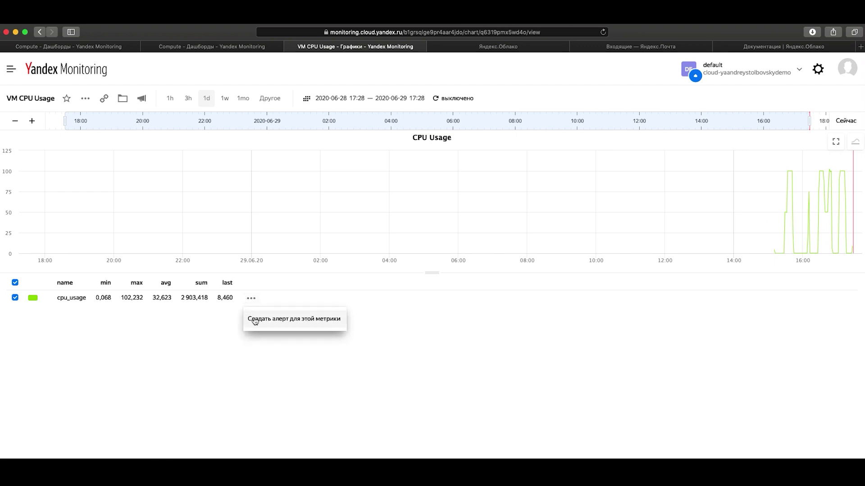
pyautogui.click(255, 319)
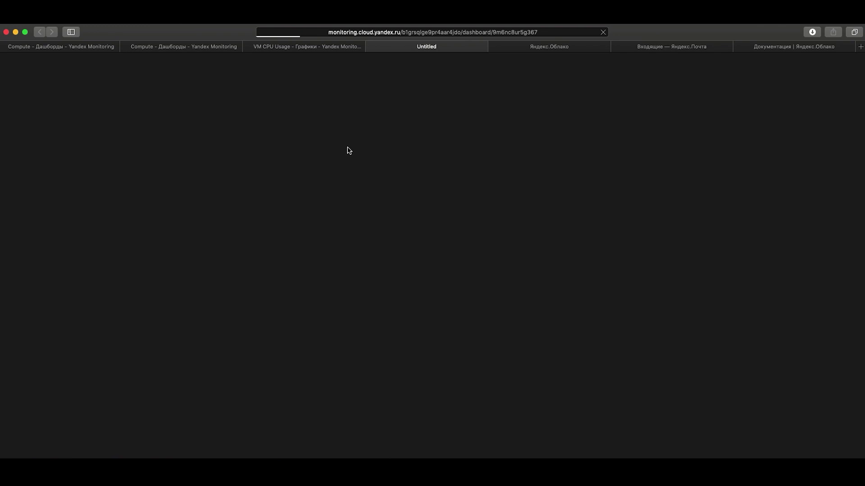
# Set resource_id to ef3fsbq4h23v0t7glth1 in the VM CPU Usage alert form and review the form.
pyautogui.scroll(-5, 315, 319)
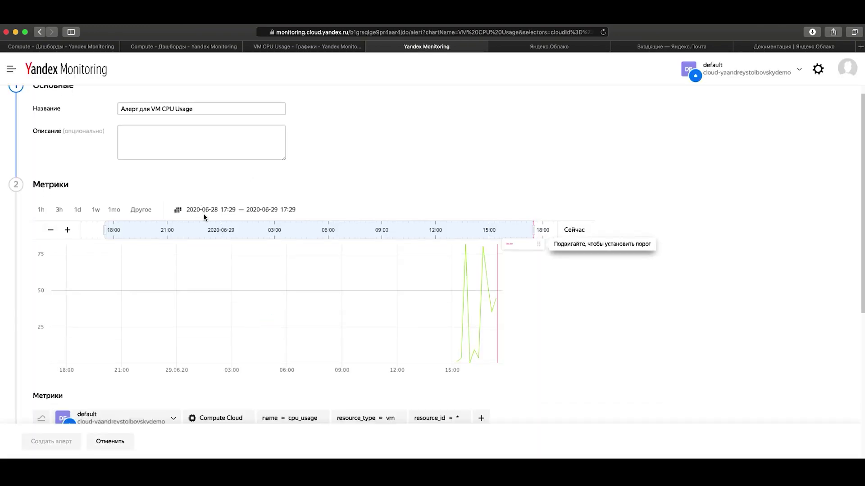
pyautogui.click(454, 314)
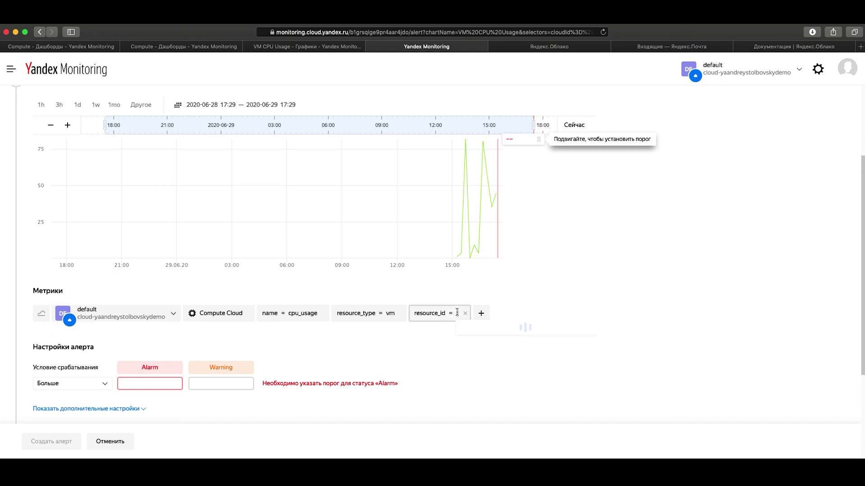
pyautogui.click(476, 340)
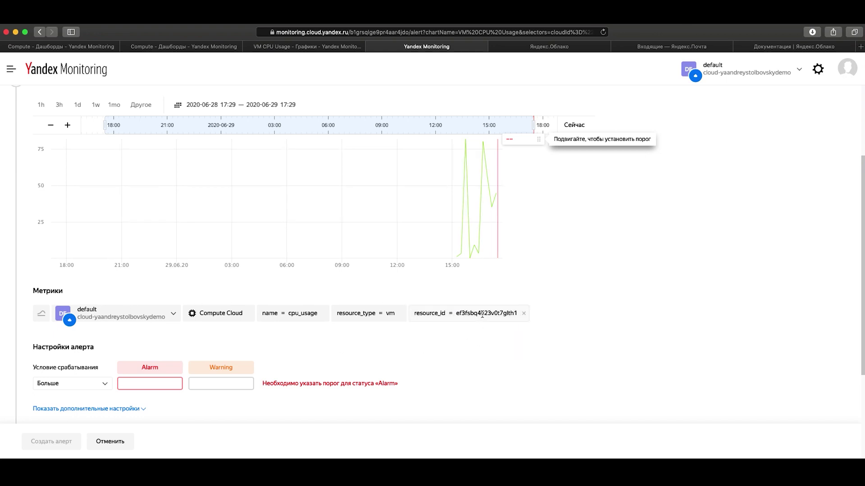
pyautogui.scroll(5, 458, 302)
pyautogui.scroll(-5, 469, 372)
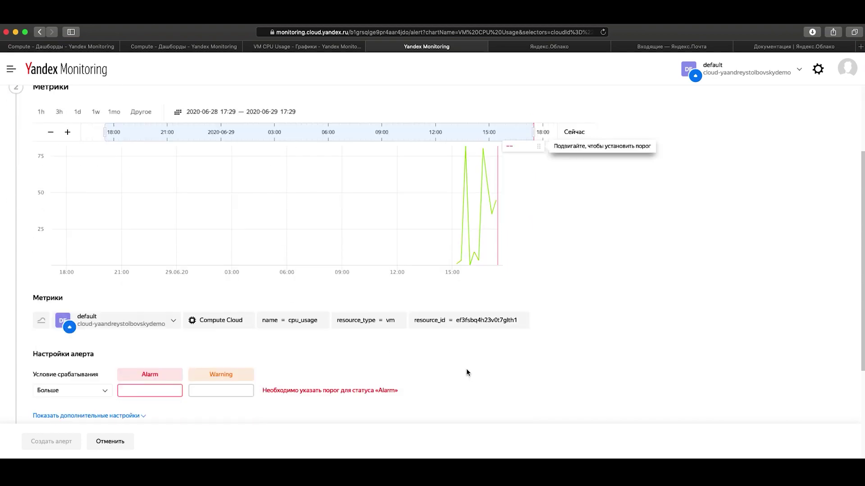
pyautogui.scroll(2, 329, 115)
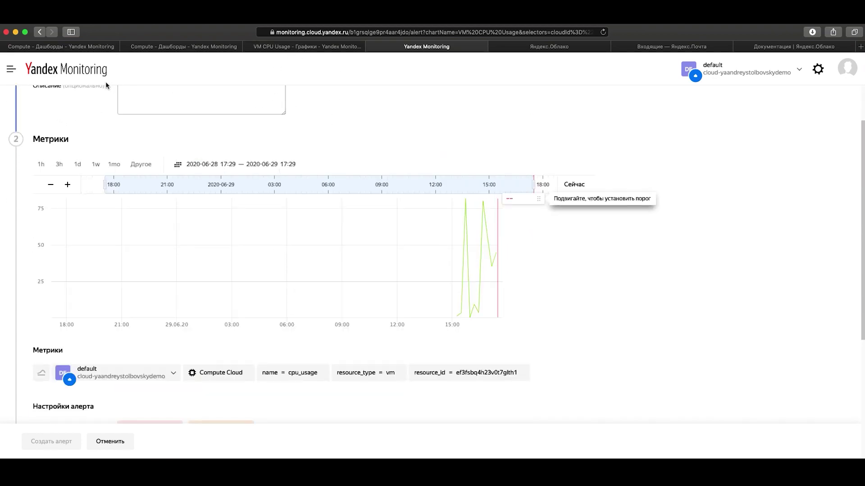
# Open the list of alerts and filter it first by OK status and finally by Warning status.
pyautogui.click(87, 77)
pyautogui.click(68, 170)
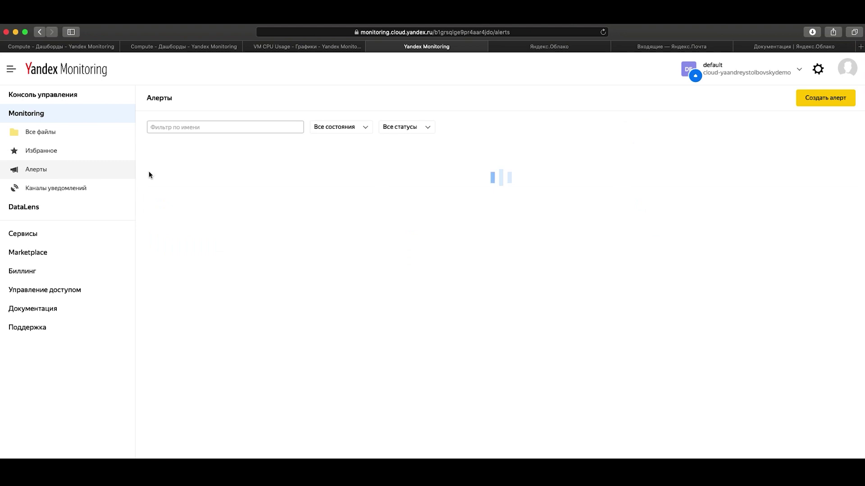
pyautogui.click(389, 131)
pyautogui.click(413, 158)
pyautogui.click(392, 127)
pyautogui.click(408, 171)
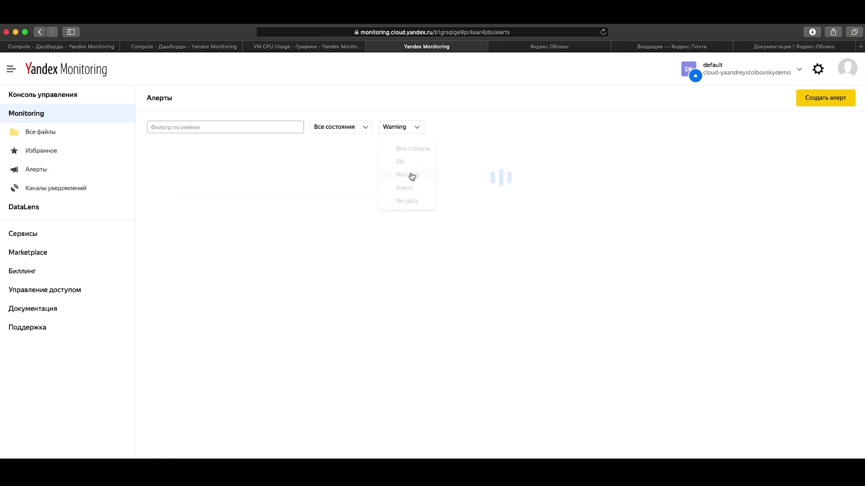
# Filter the alert list by Alarm status, and finally reset the status filter to show all statuses.
pyautogui.click(396, 129)
pyautogui.click(410, 183)
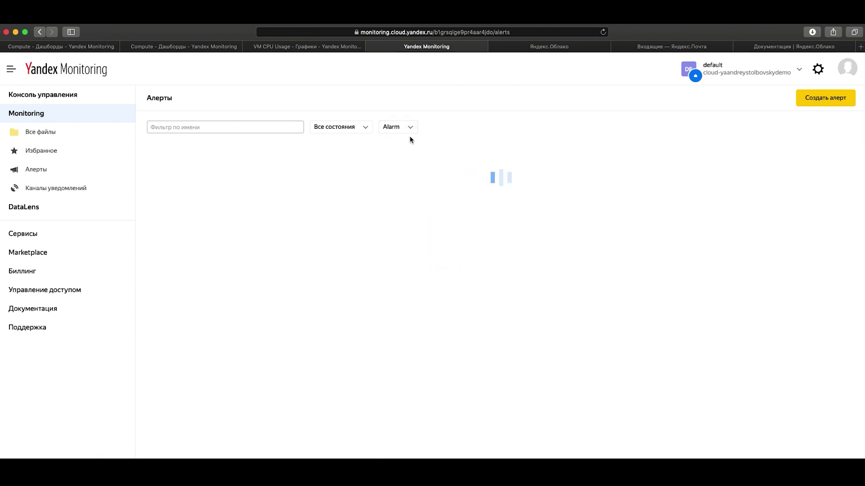
pyautogui.click(405, 129)
pyautogui.click(407, 144)
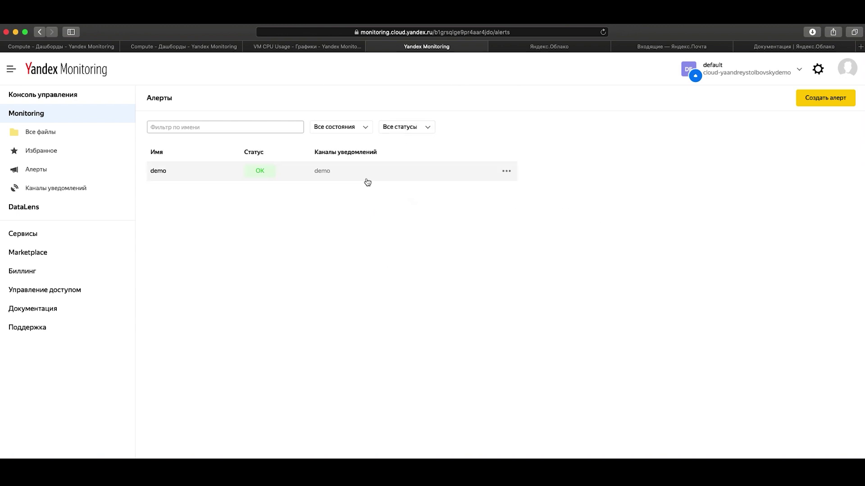
# Open the notification channels and filter them by the Email and SMS methods, ending with Email.
pyautogui.click(54, 188)
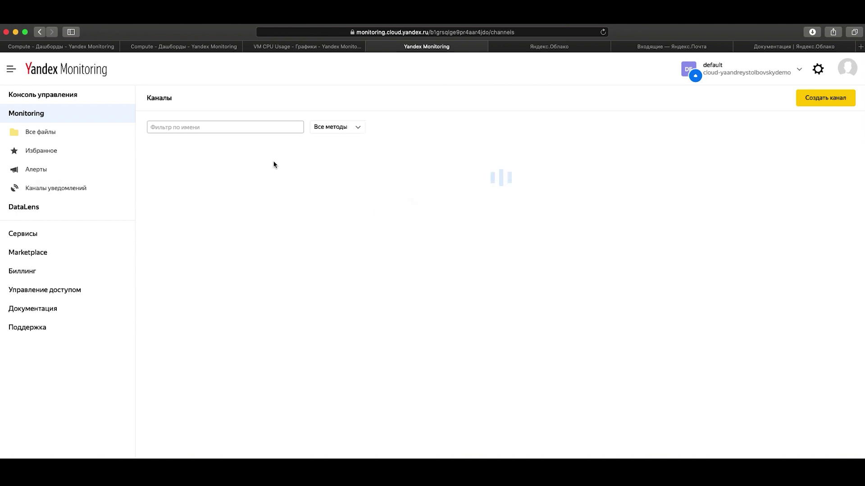
pyautogui.click(350, 130)
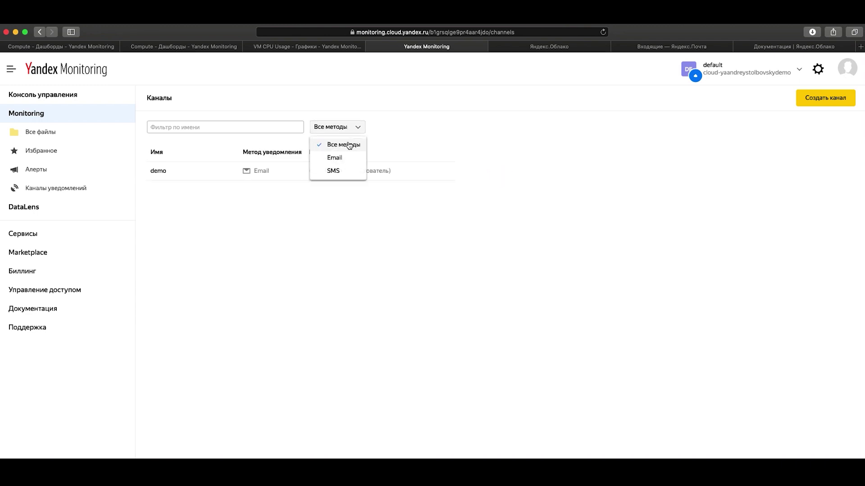
pyautogui.click(349, 159)
pyautogui.click(340, 127)
pyautogui.click(334, 171)
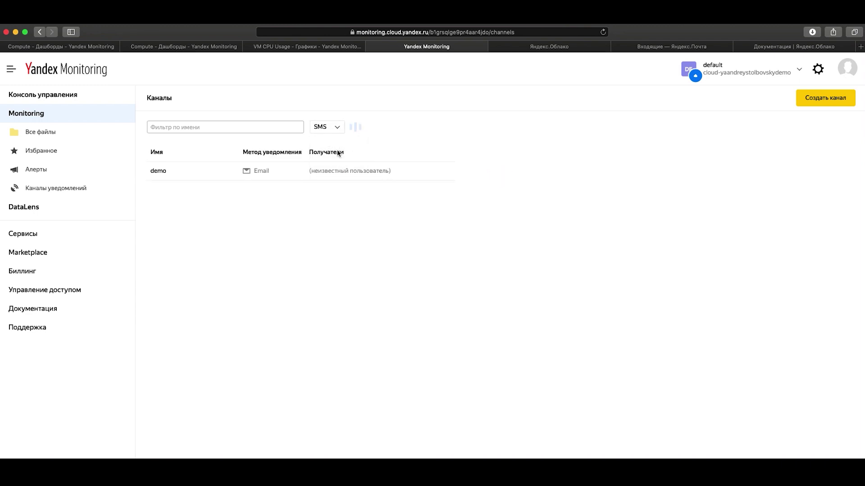
pyautogui.click(338, 131)
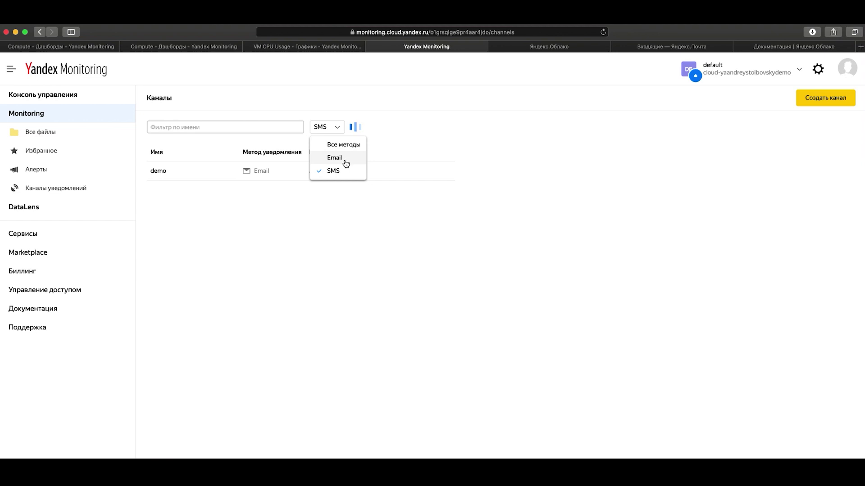
pyautogui.click(331, 128)
pyautogui.click(337, 158)
# Return to the alert list and check sha1sum /dev/zero in both SSH sessions of the terminal.
pyautogui.click(93, 176)
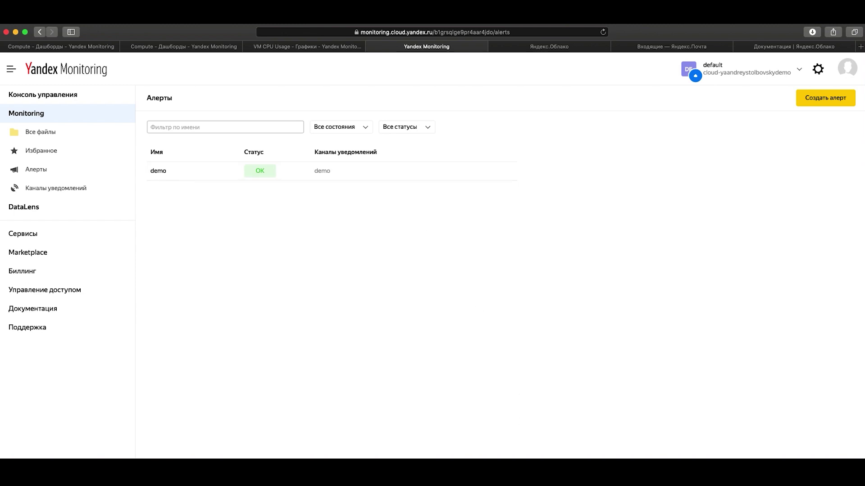
pyautogui.press('super+Tab')
pyautogui.click(239, 65)
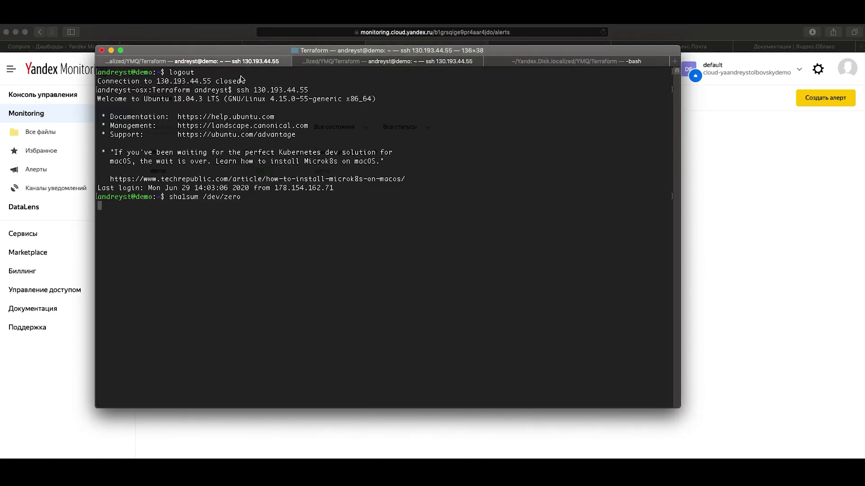
pyautogui.click(351, 63)
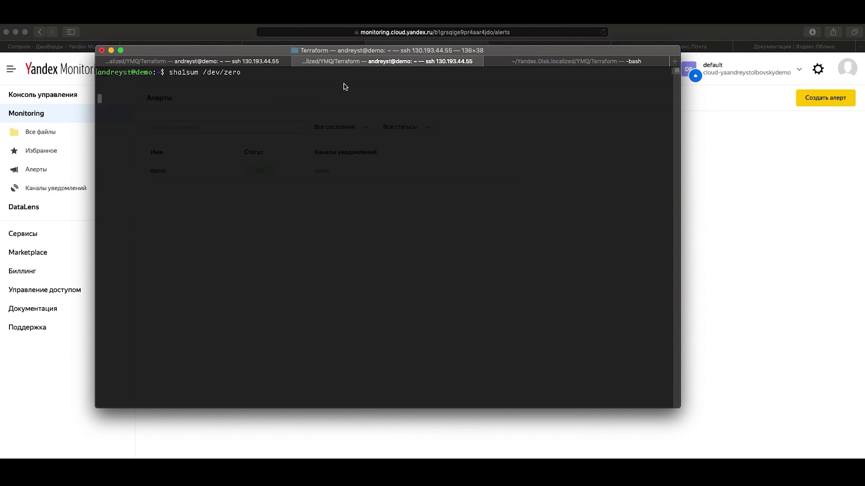
pyautogui.click(703, 217)
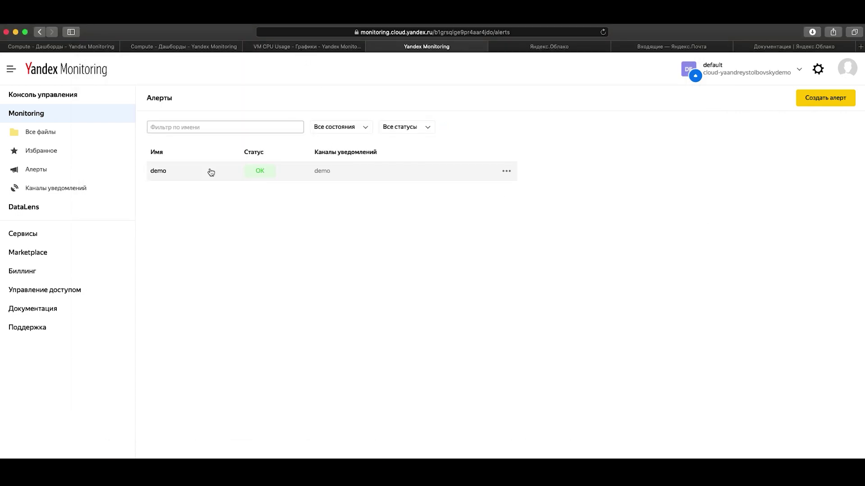
# Leave the Compute dashboard for the alert list, open the demo alert and set its chart to the last hour.
pyautogui.click(81, 46)
pyautogui.click(67, 70)
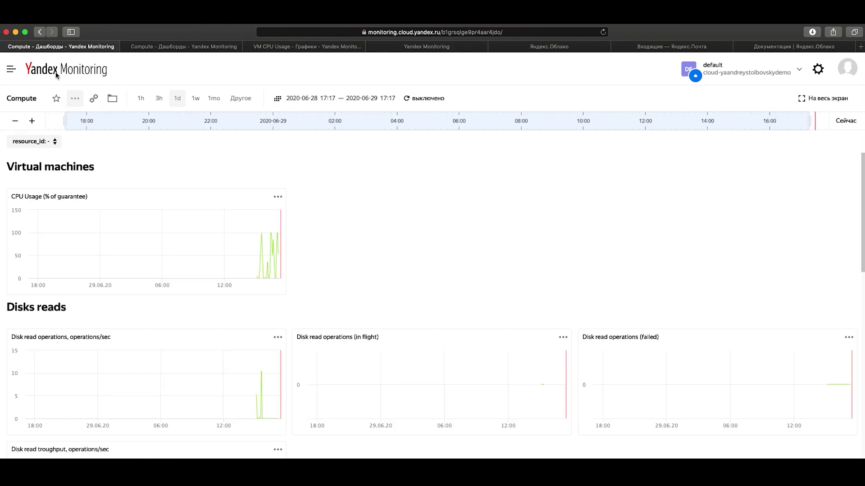
pyautogui.click(65, 172)
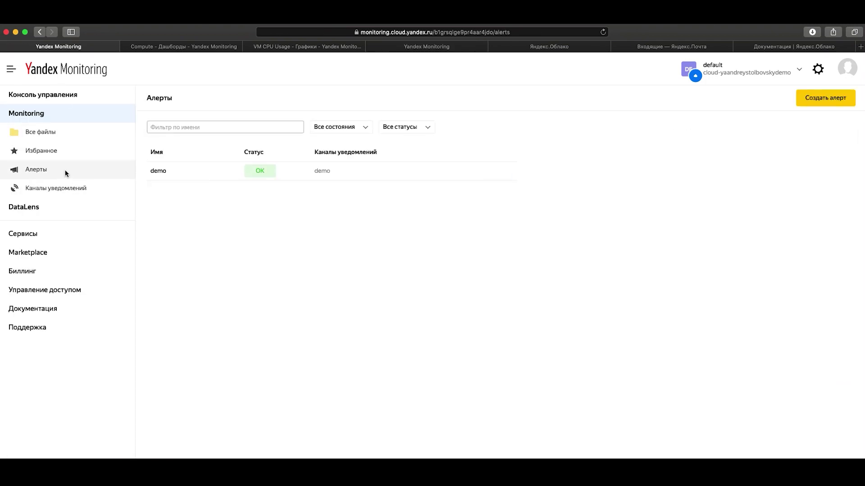
pyautogui.click(223, 175)
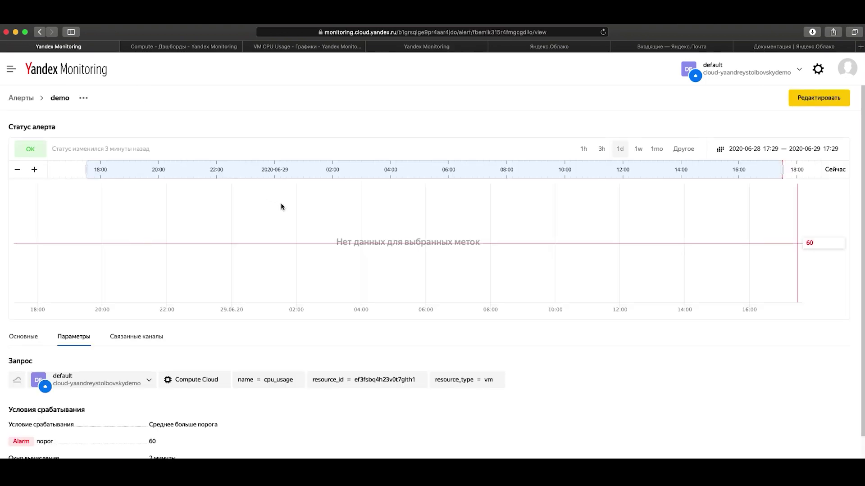
pyautogui.click(587, 153)
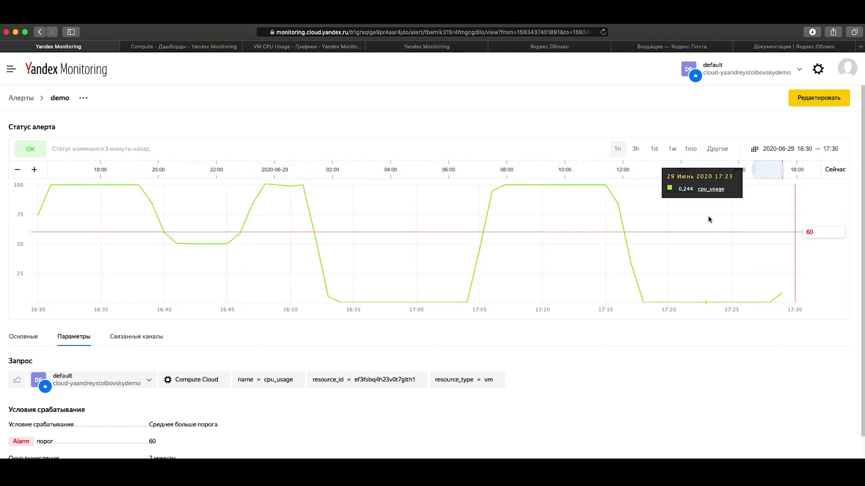
# Examine the latest cpu_usage points on the demo alert's chart and its trigger conditions.
pyautogui.moveTo(780, 301)
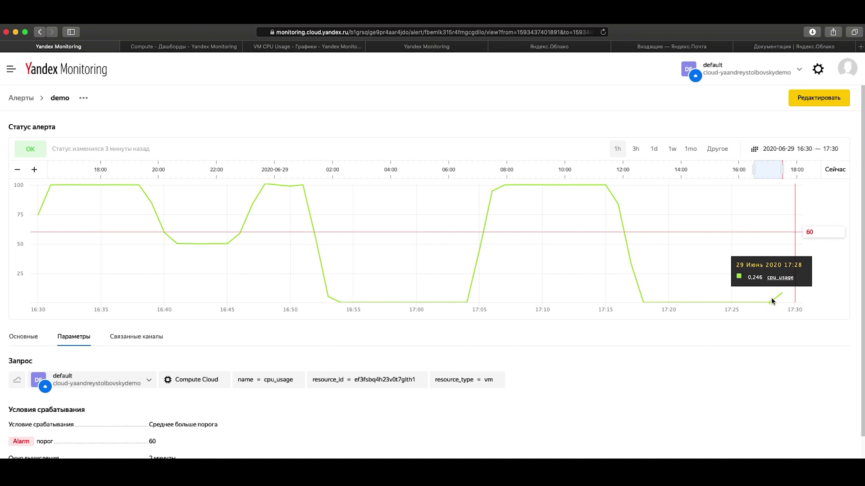
pyautogui.scroll(-1, 114, 361)
pyautogui.scroll(-1, 113, 358)
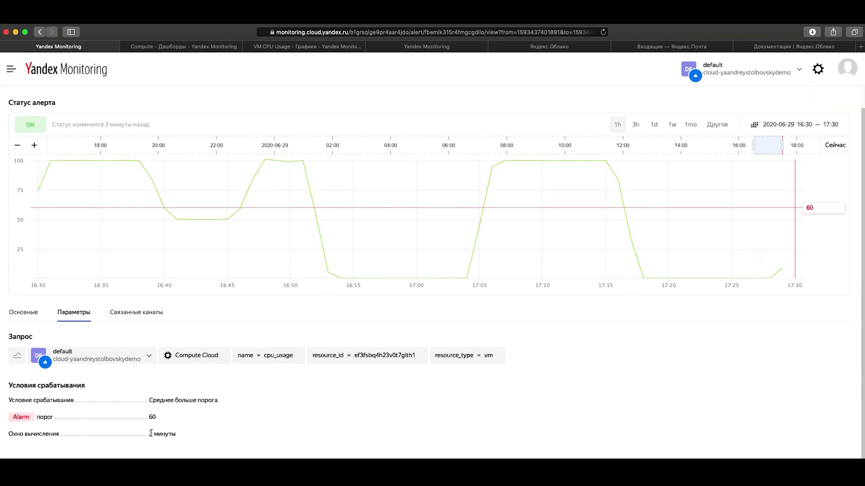
pyautogui.scroll(2, 150, 270)
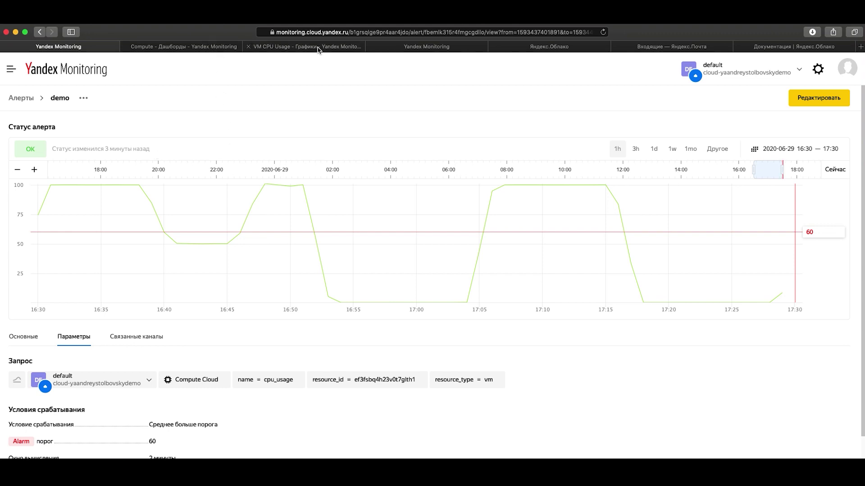
# Check when the demo alert's status last changed, look for a notification in the mail inbox, and return to the alert.
pyautogui.moveTo(150, 148); pyautogui.dragTo(53, 150)
pyautogui.click(52, 151)
pyautogui.click(643, 47)
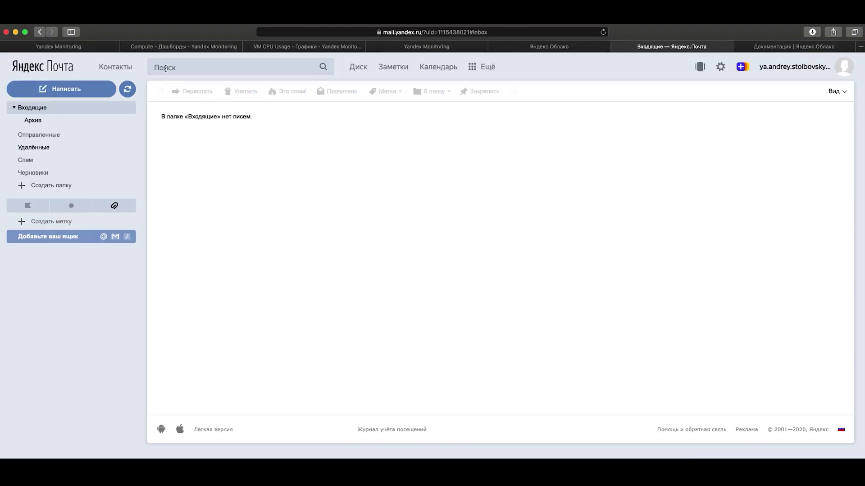
pyautogui.click(94, 47)
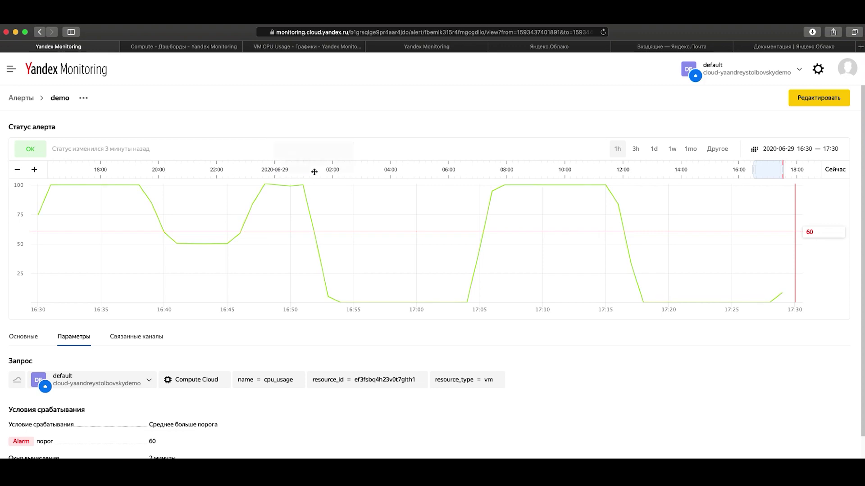
# Refresh the demo alert's one-hour chart and check the alert's current status both there and in the alert list.
pyautogui.click(617, 149)
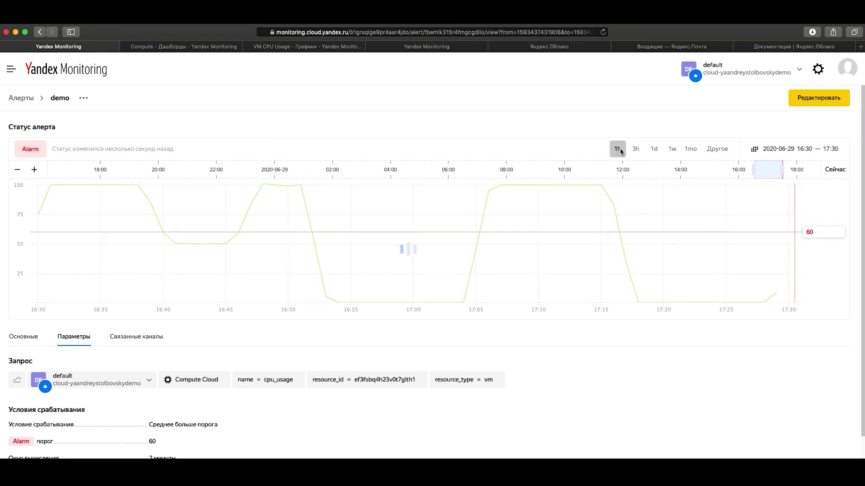
pyautogui.click(621, 152)
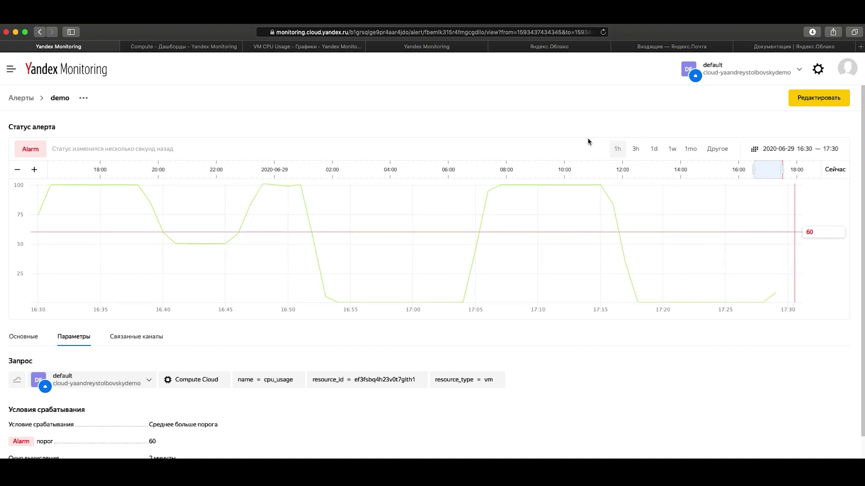
pyautogui.click(622, 152)
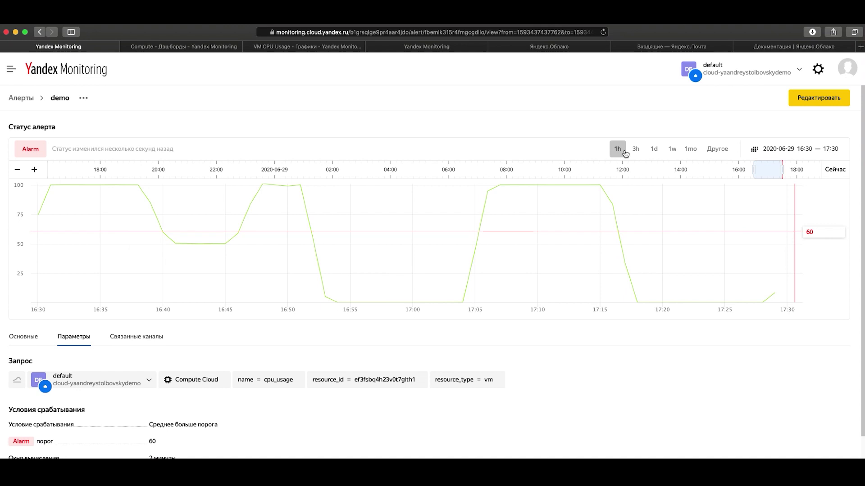
pyautogui.moveTo(770, 281)
pyautogui.click(66, 152)
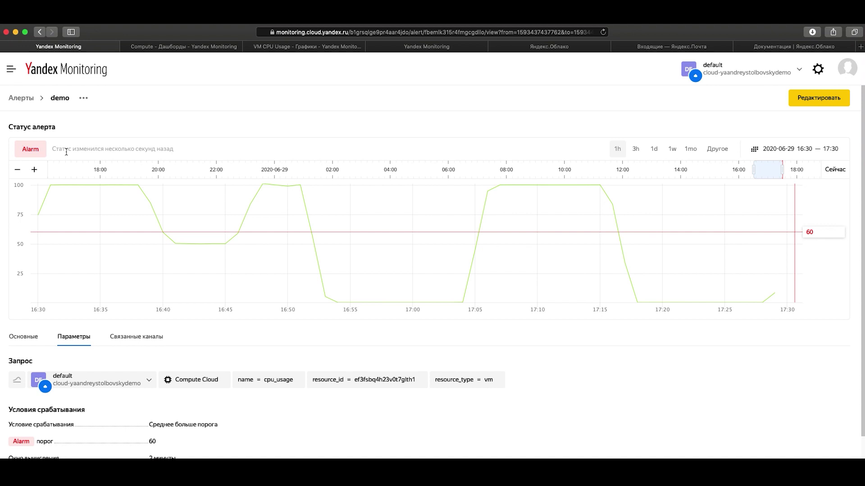
pyautogui.click(422, 48)
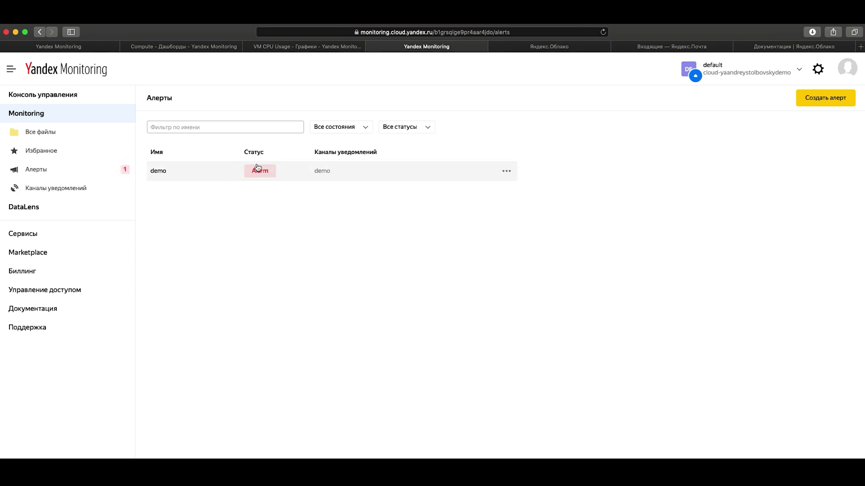
pyautogui.click(95, 49)
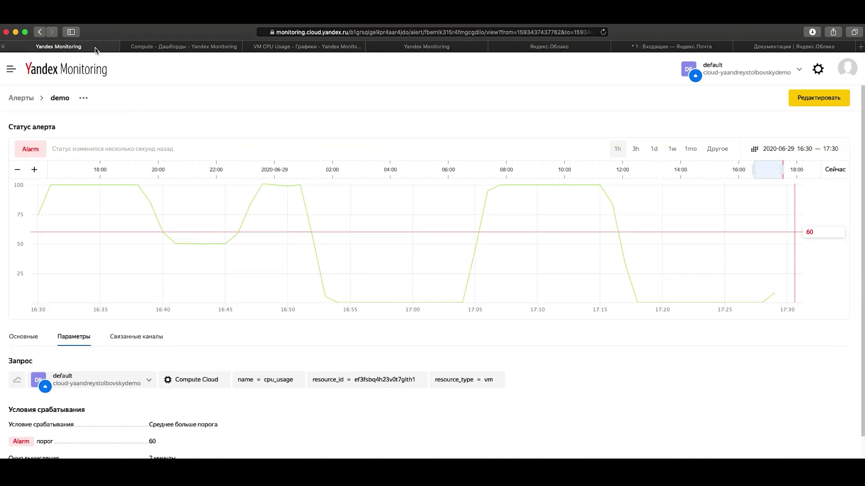
# Open the [ALARM] email about the demo alert in the inbox and review its chart, metric value and description.
pyautogui.click(671, 46)
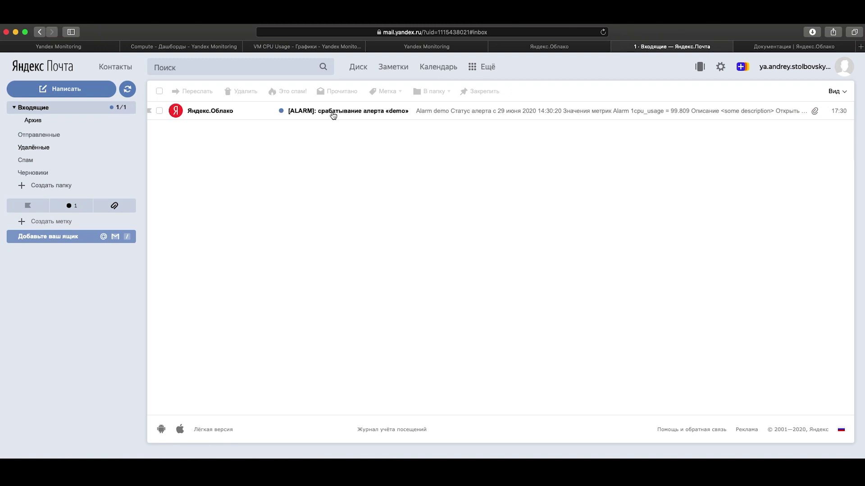
pyautogui.click(333, 113)
pyautogui.scroll(-3, 405, 170)
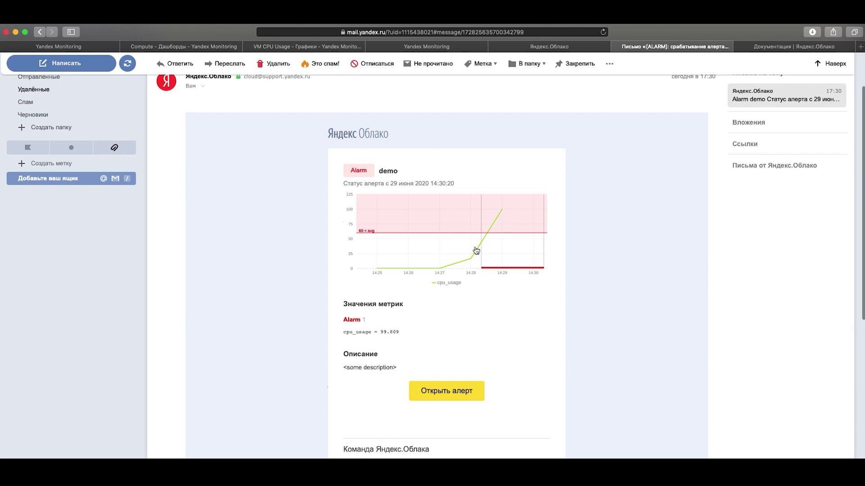
pyautogui.moveTo(399, 332)
pyautogui.mouseDown()
pyautogui.moveTo(355, 337)
pyautogui.moveTo(398, 333)
pyautogui.mouseUp()
pyautogui.click(384, 338)
pyautogui.moveTo(346, 368); pyautogui.dragTo(391, 368)
pyautogui.scroll(-1, 397, 368)
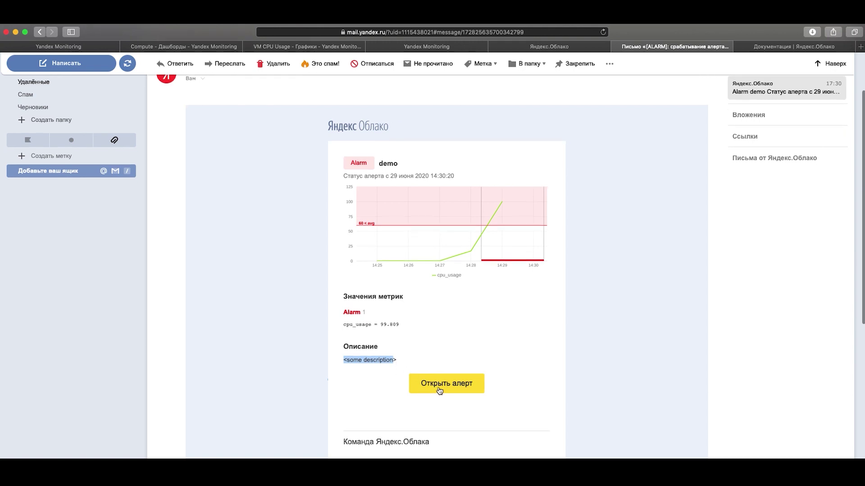
# Open the demo alert from the email, show its last hour, and review its general information and parameters.
pyautogui.click(439, 389)
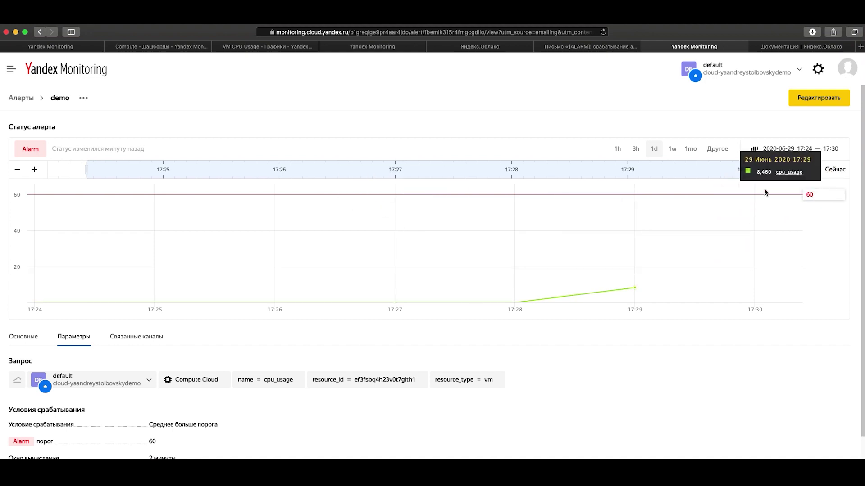
pyautogui.click(618, 150)
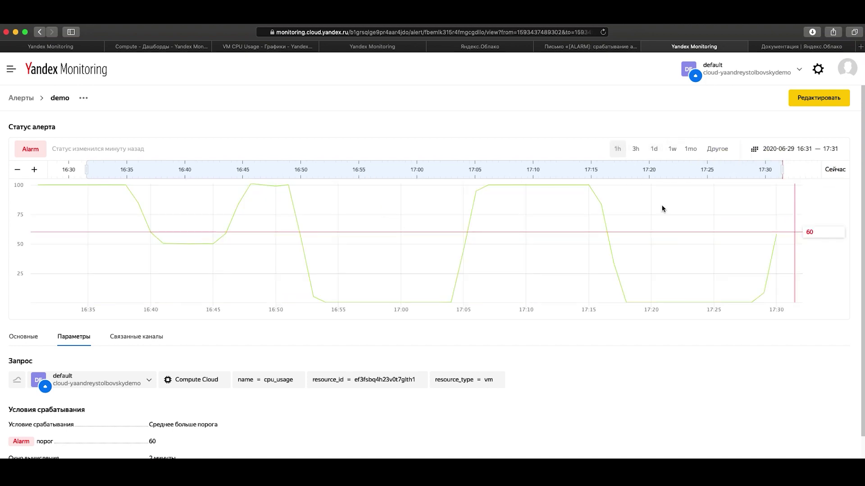
pyautogui.scroll(-1, 399, 346)
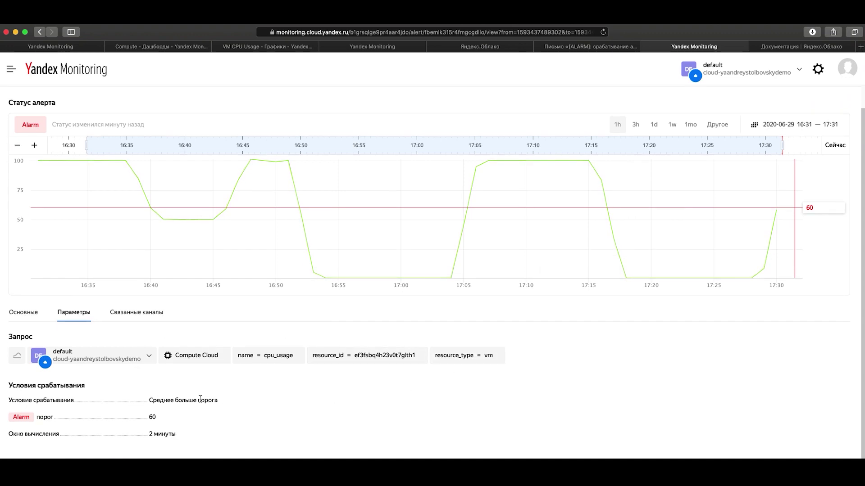
pyautogui.click(32, 318)
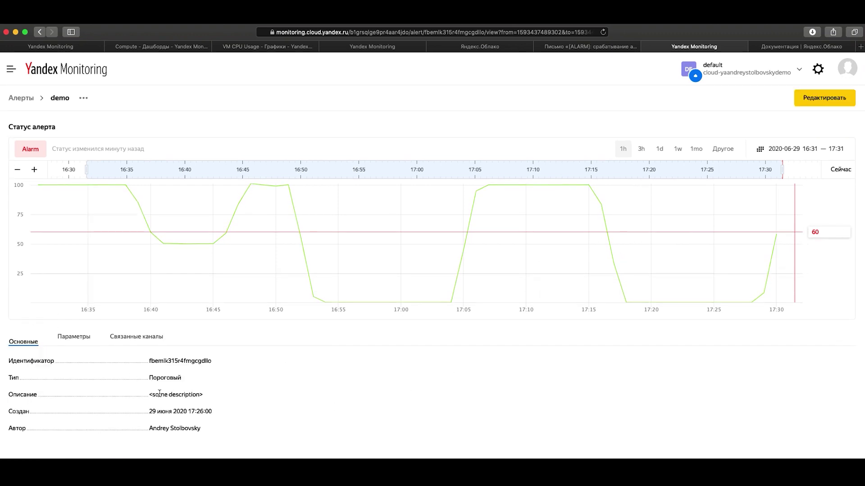
pyautogui.click(72, 338)
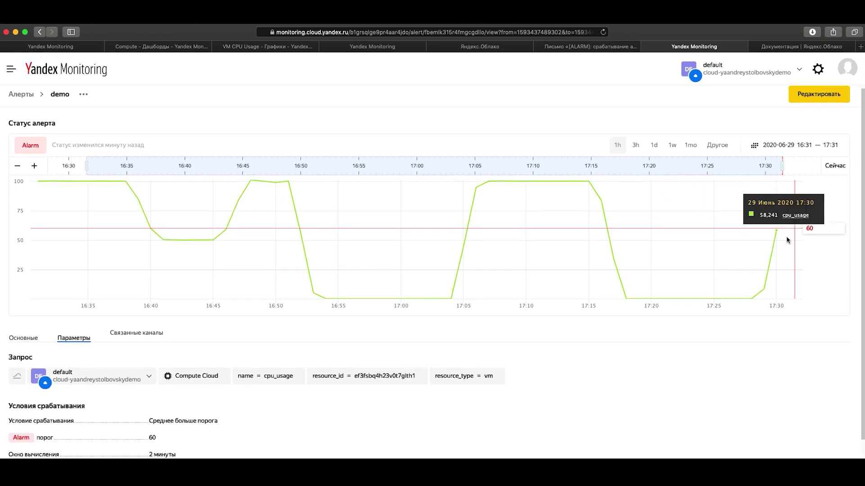